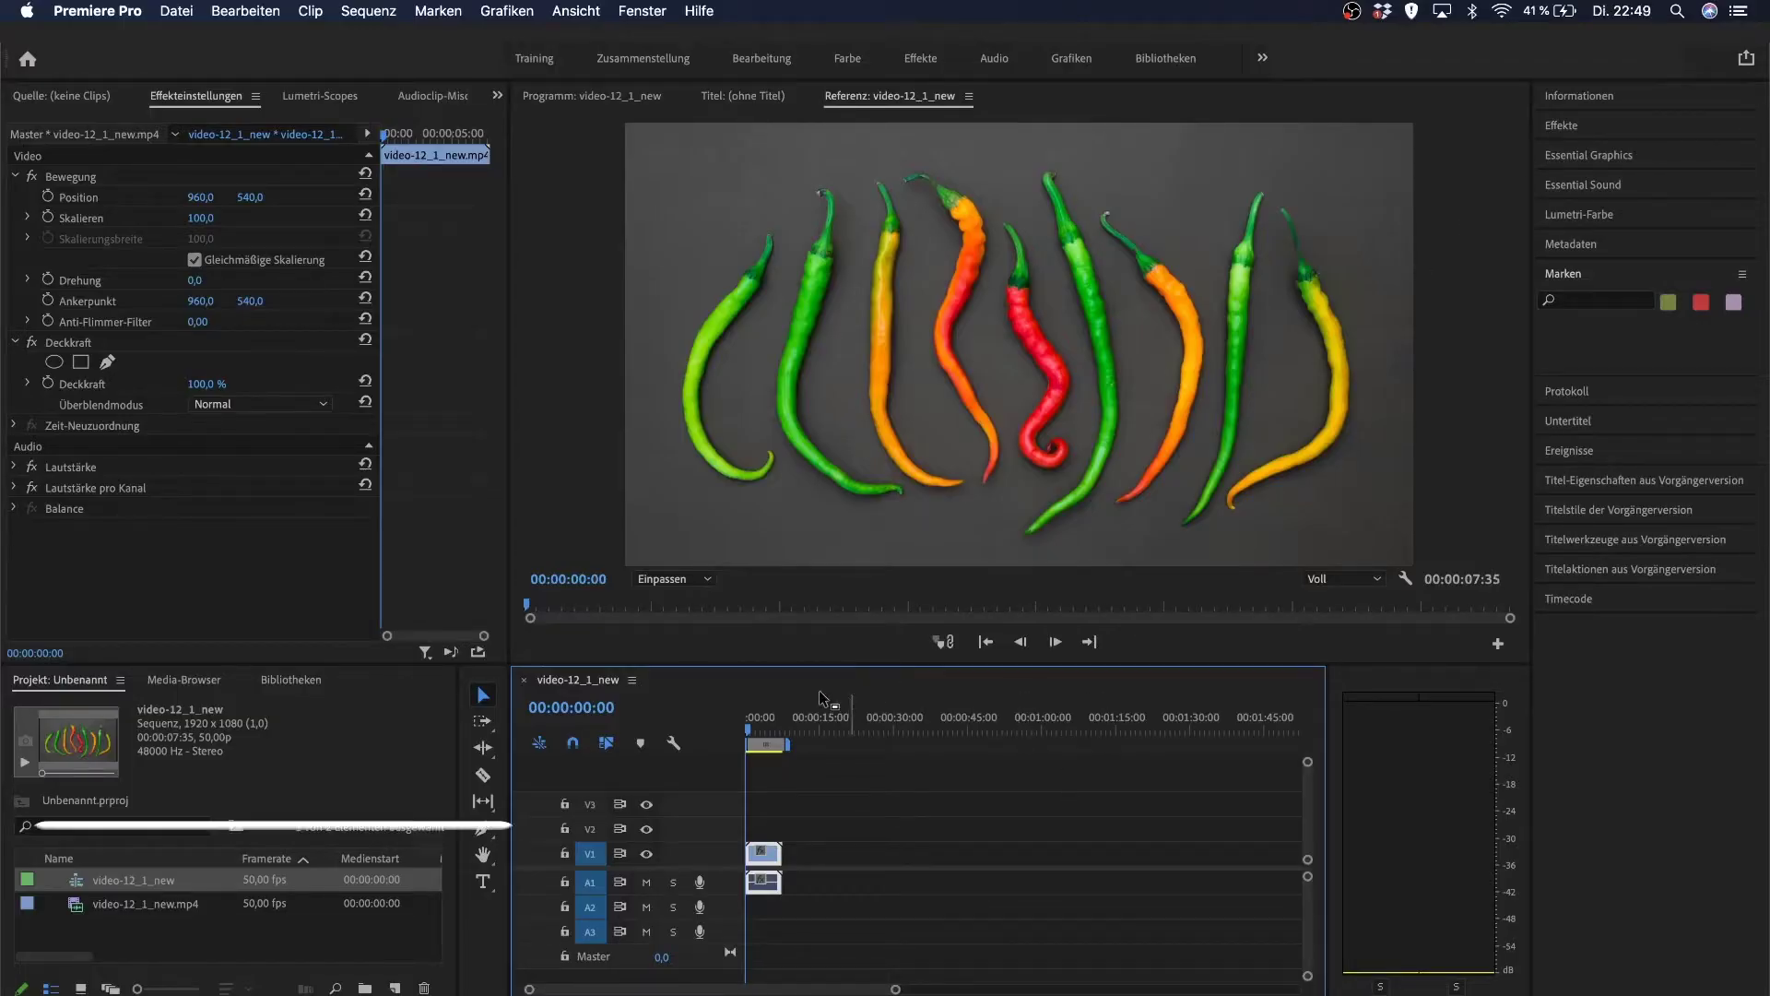
# - Preview the chili pepper footage, return to the start, and switch to the Type tool
pyautogui.press('space')
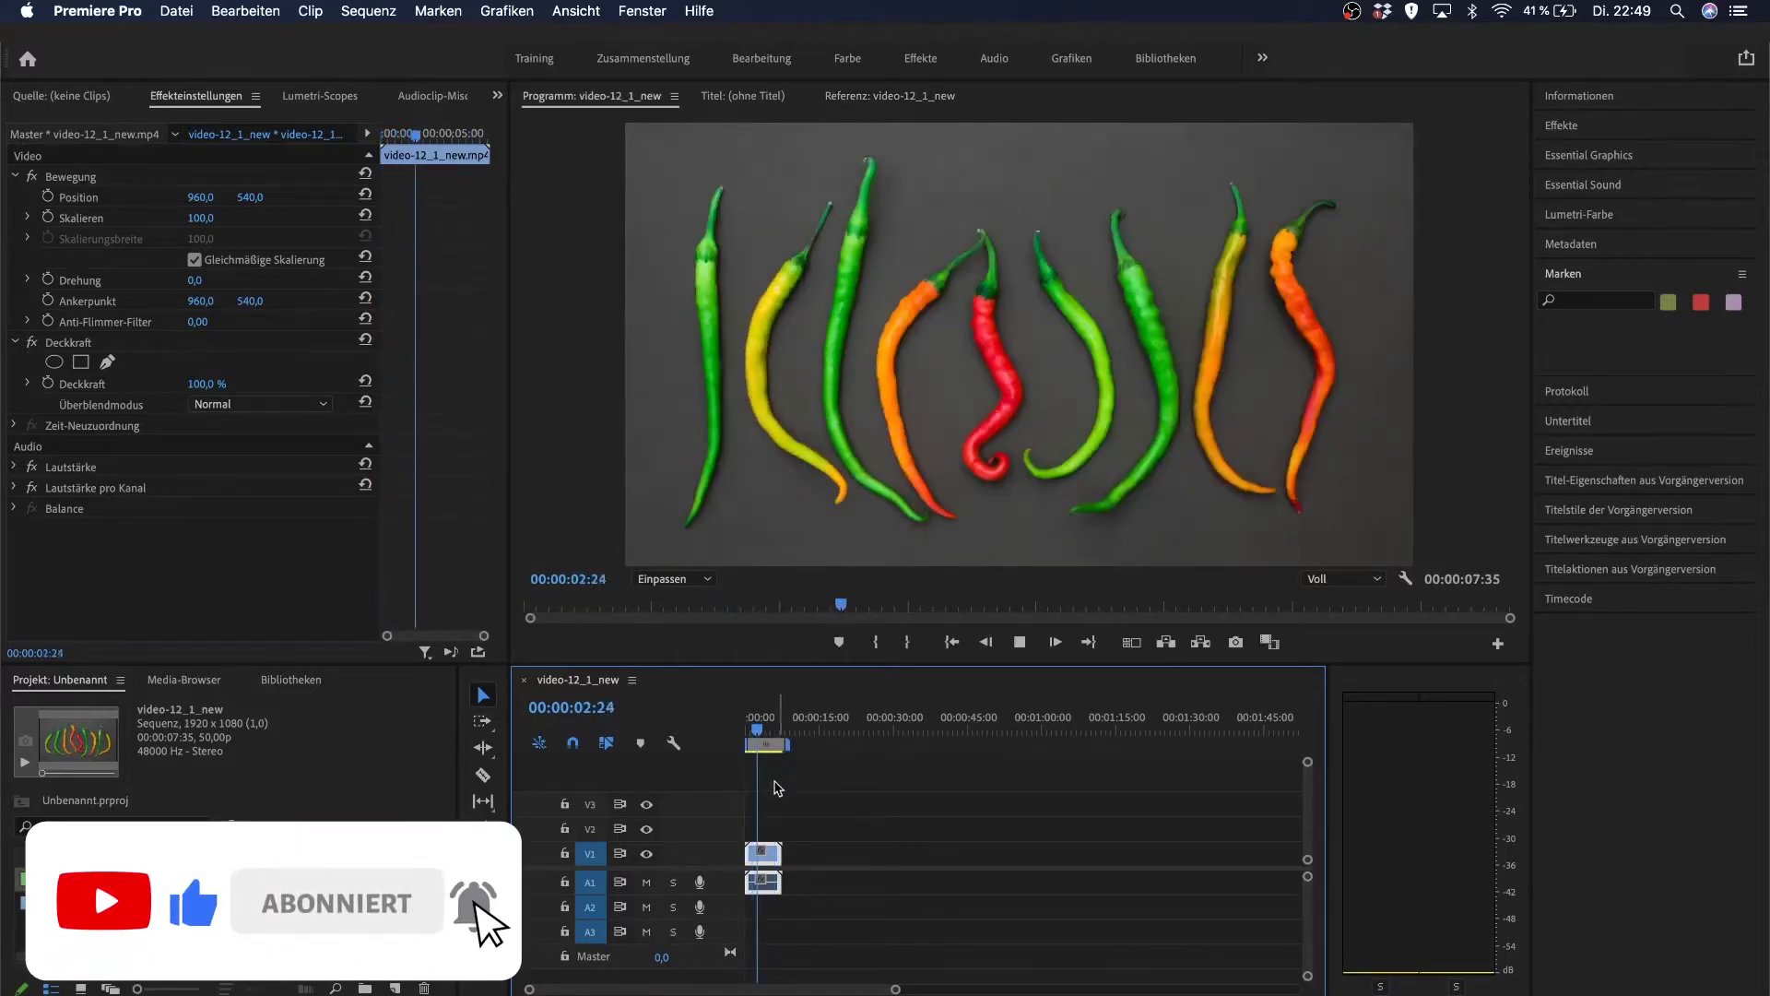
pyautogui.press('space')
pyautogui.press('Home')
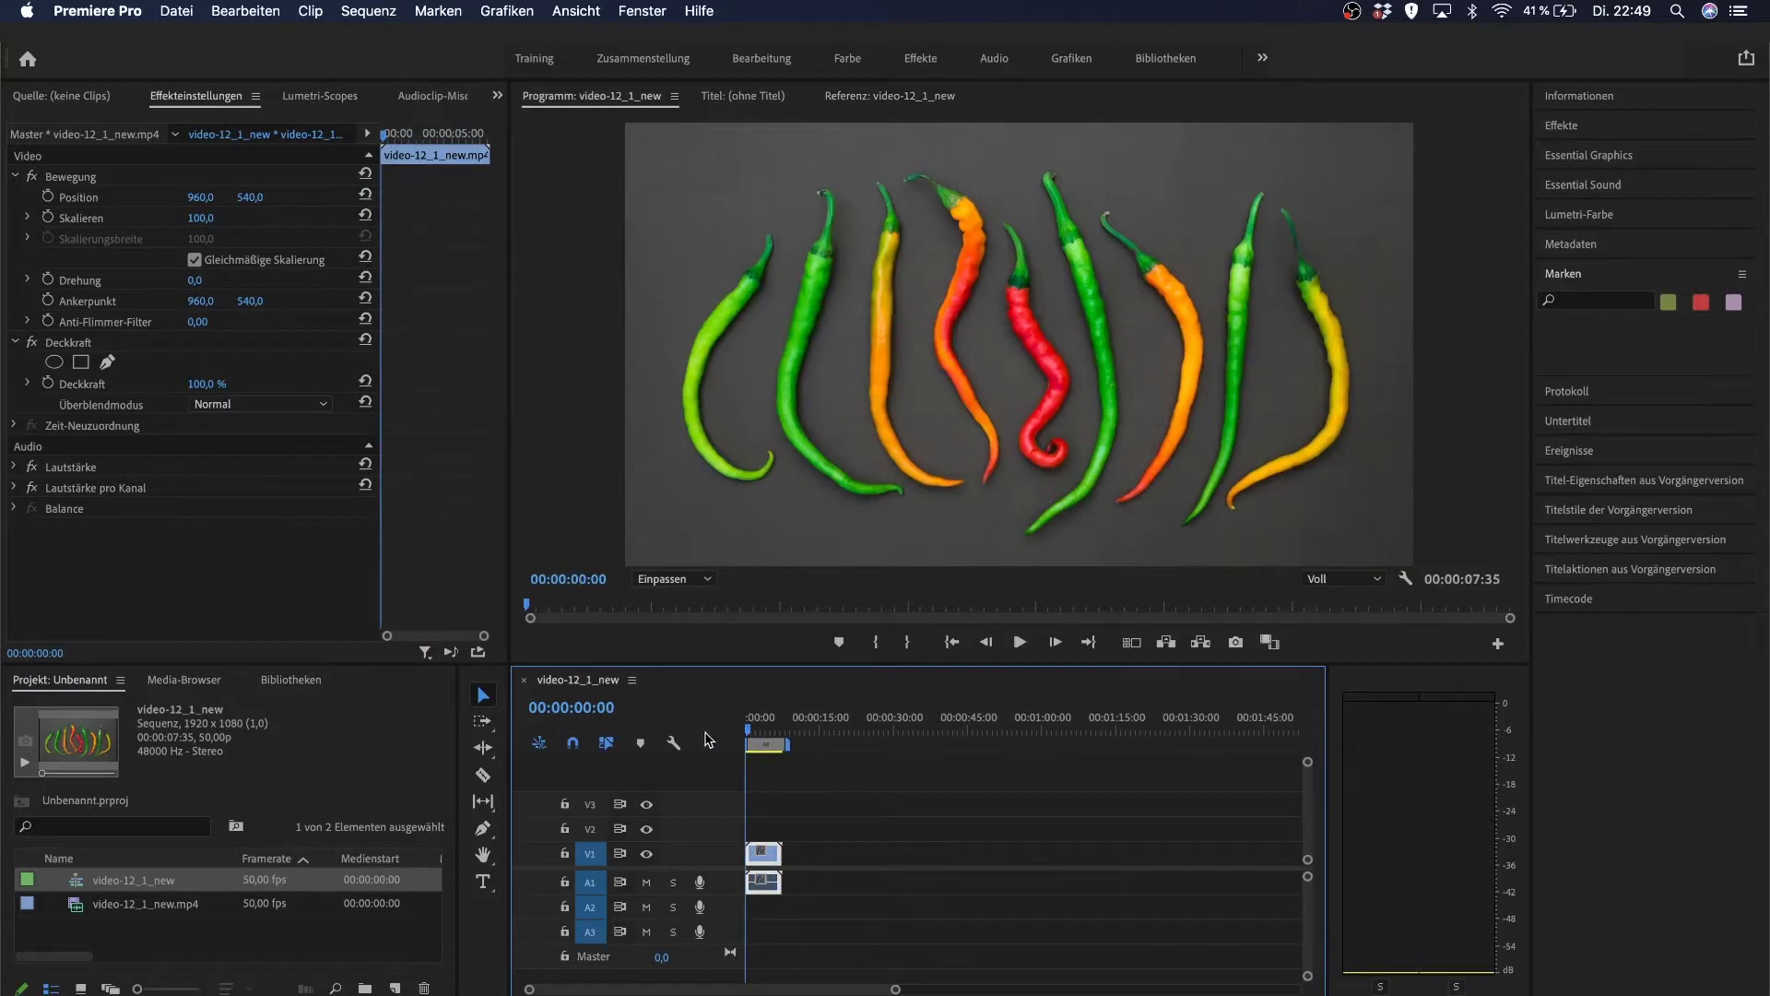
pyautogui.click(483, 882)
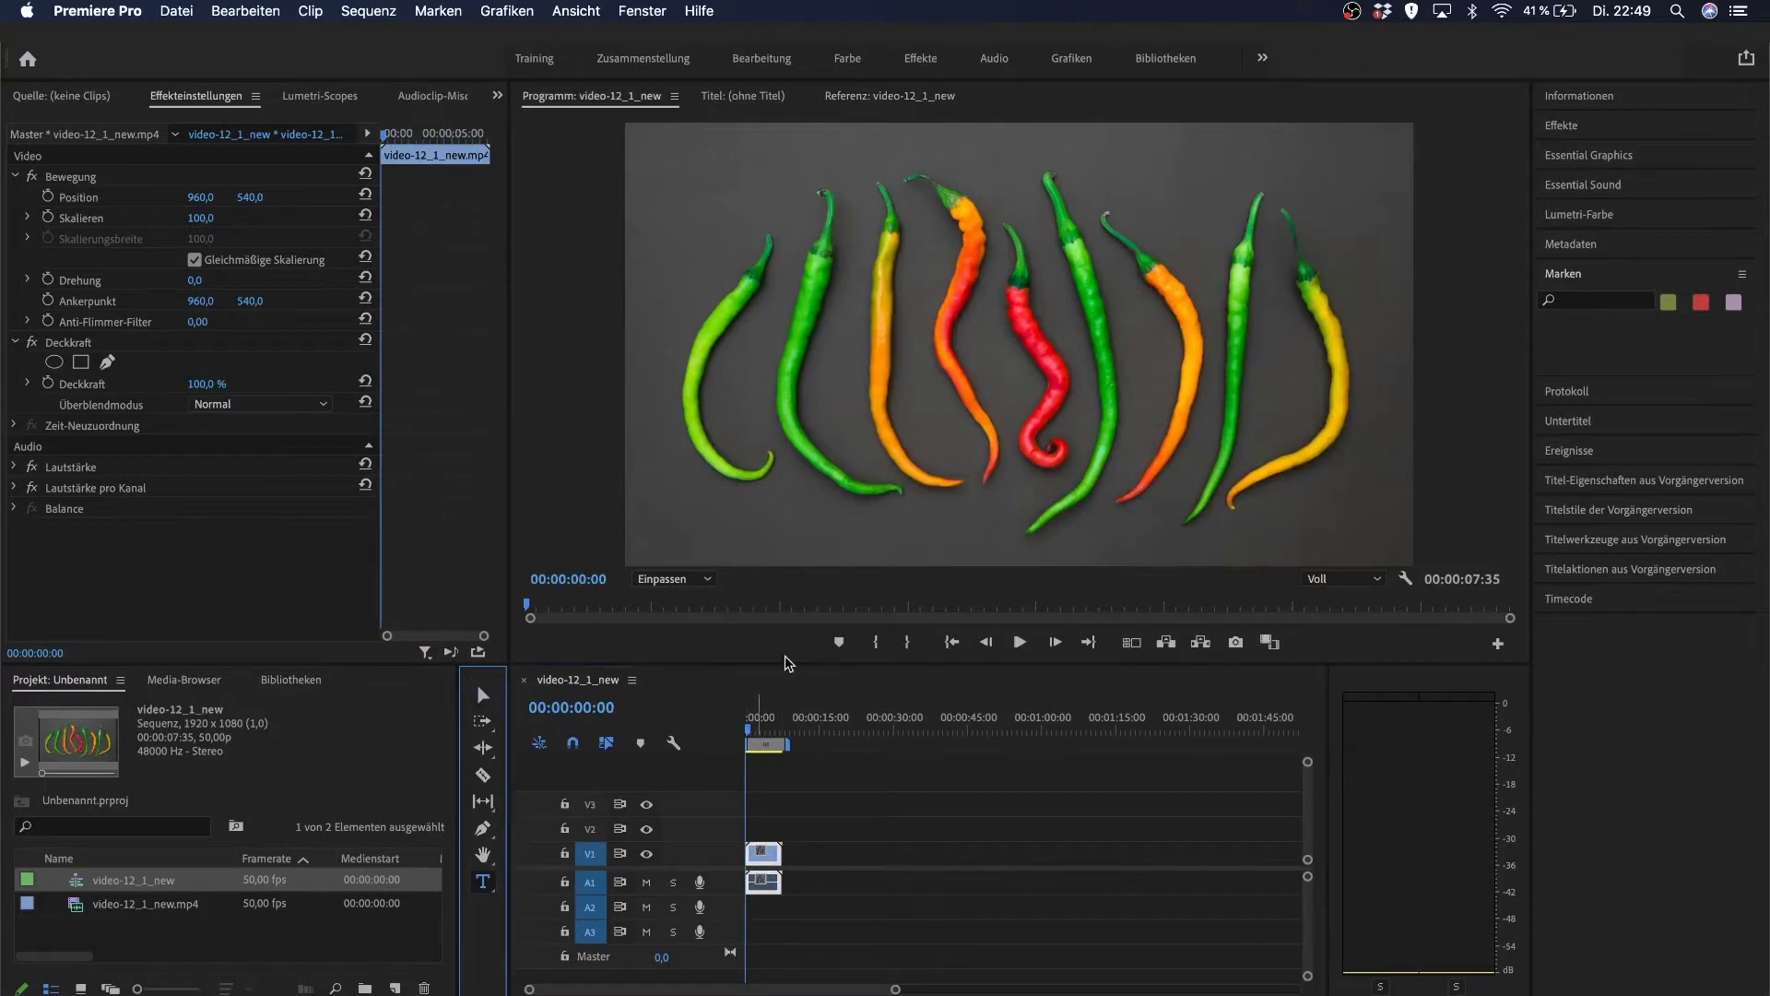
# - Type 'chili' over the footage, then enlarge the text and move it down and right
pyautogui.click(756, 318)
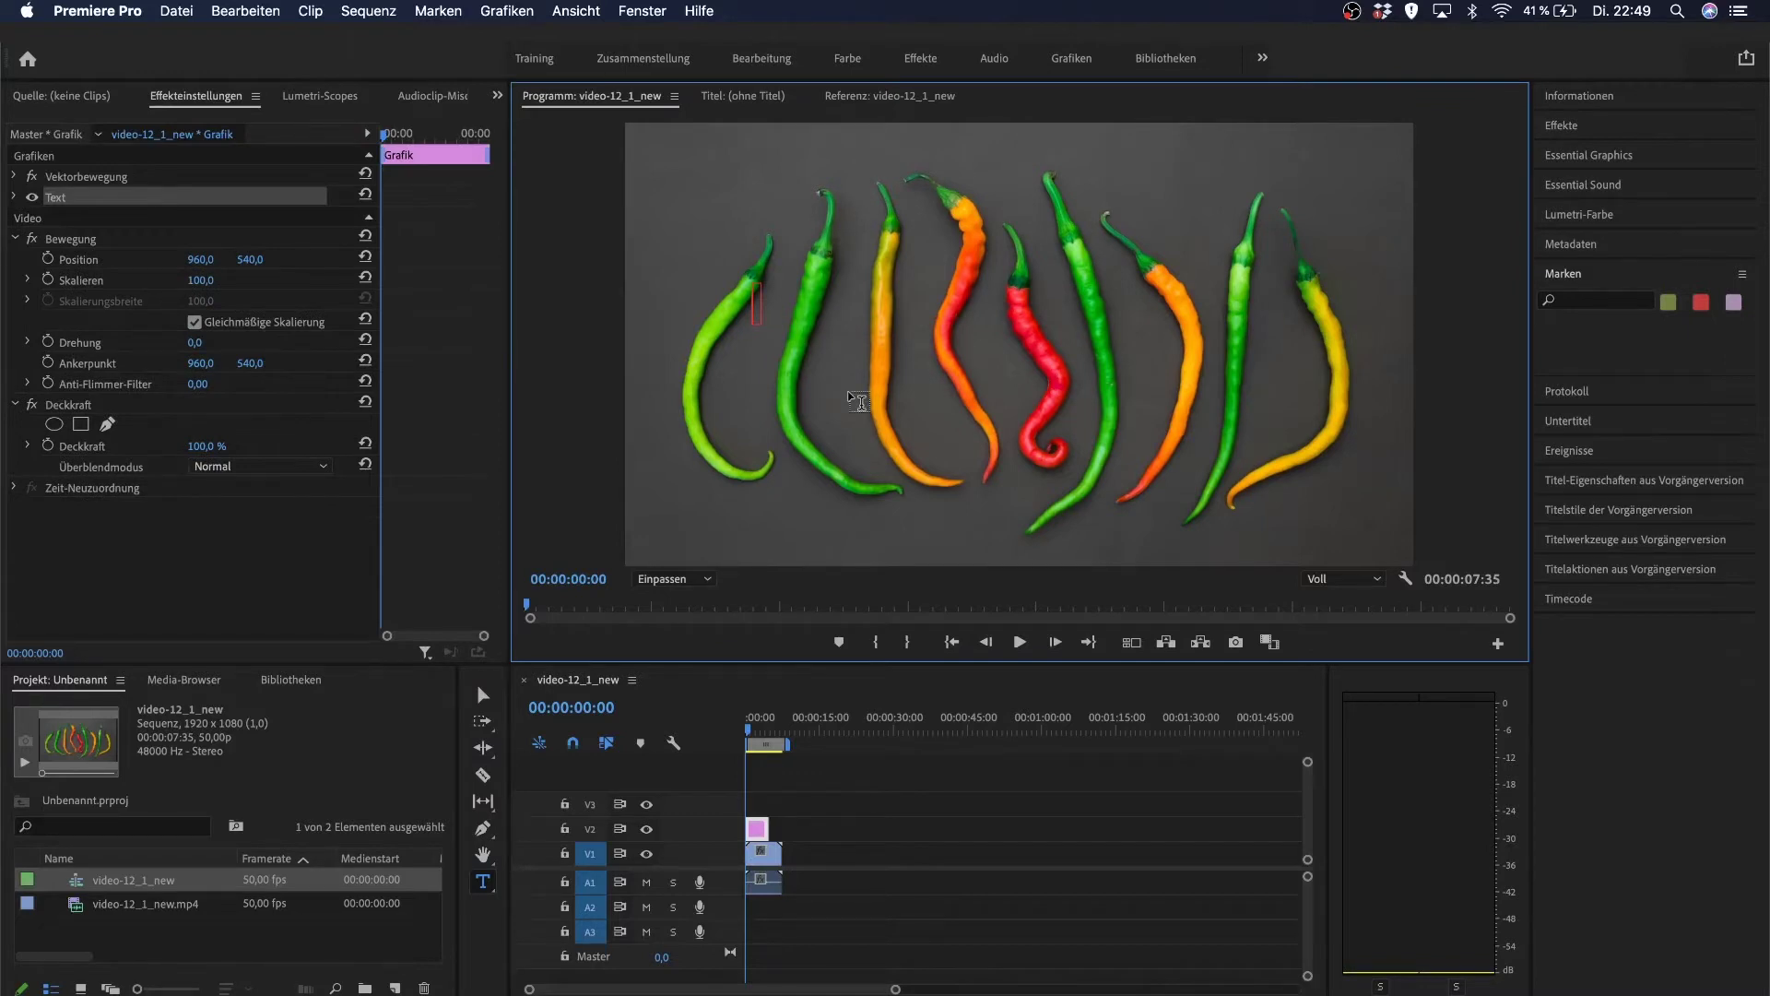
pyautogui.write('chili')
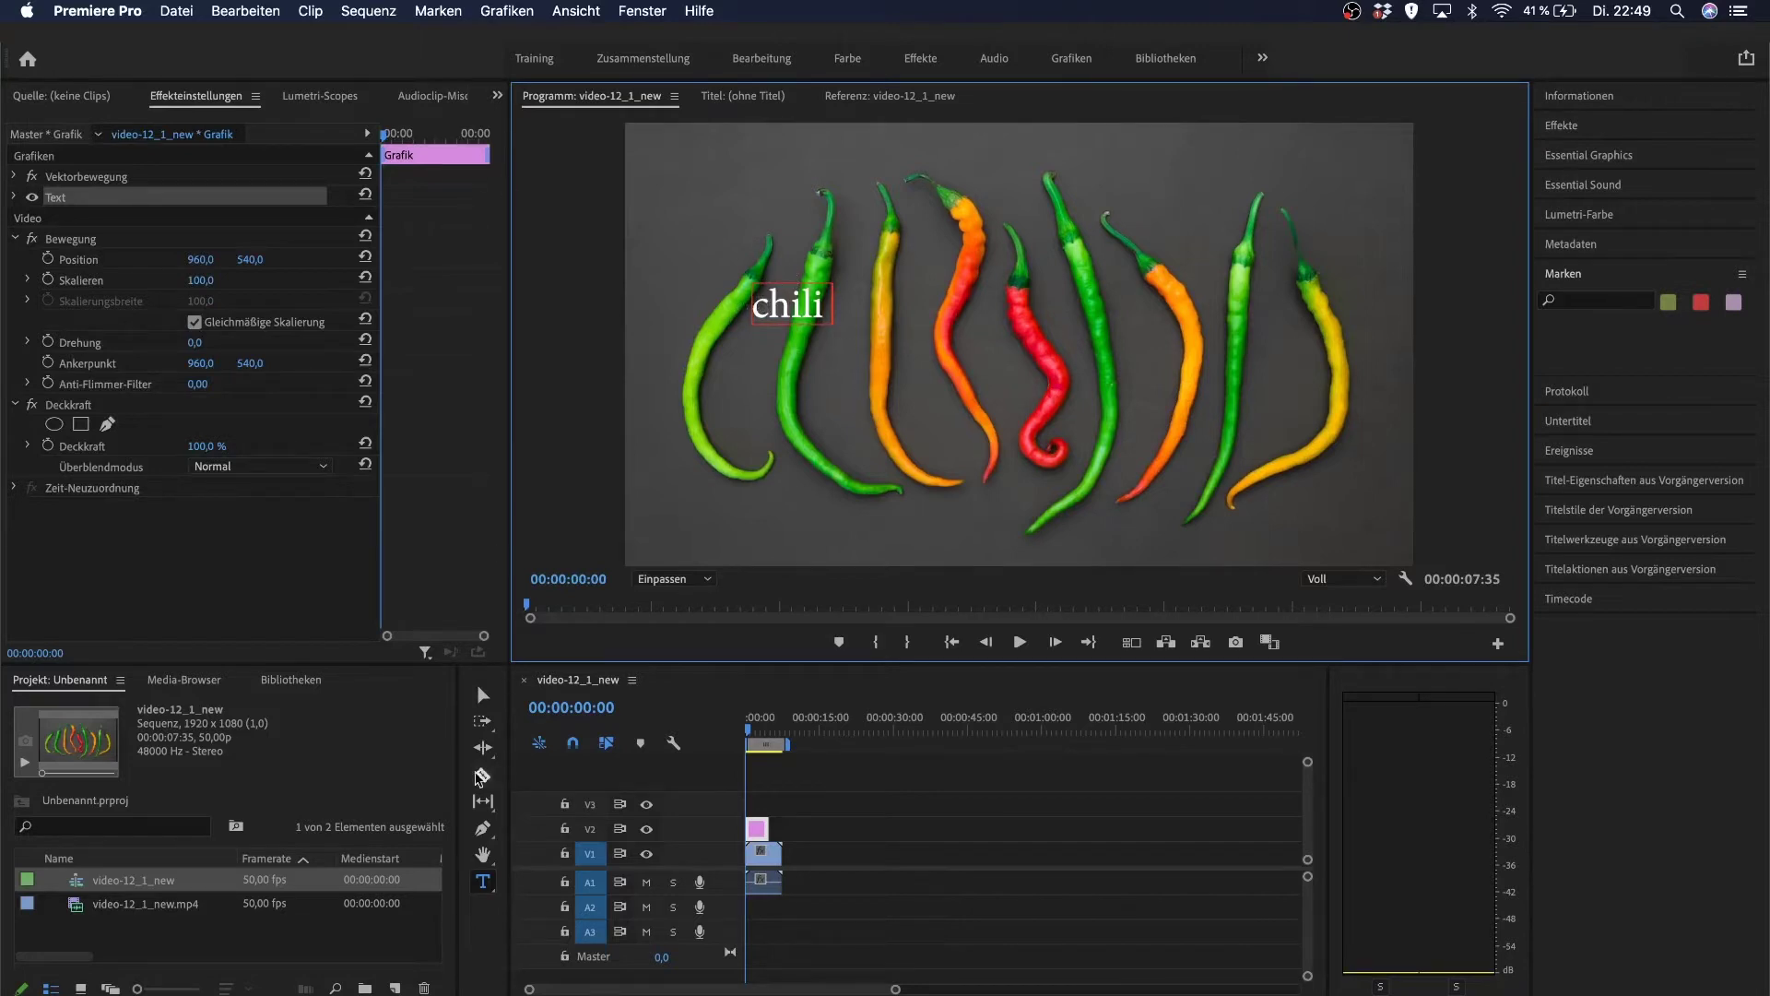
pyautogui.click(482, 694)
pyautogui.moveTo(833, 324); pyautogui.dragTo(1088, 438)
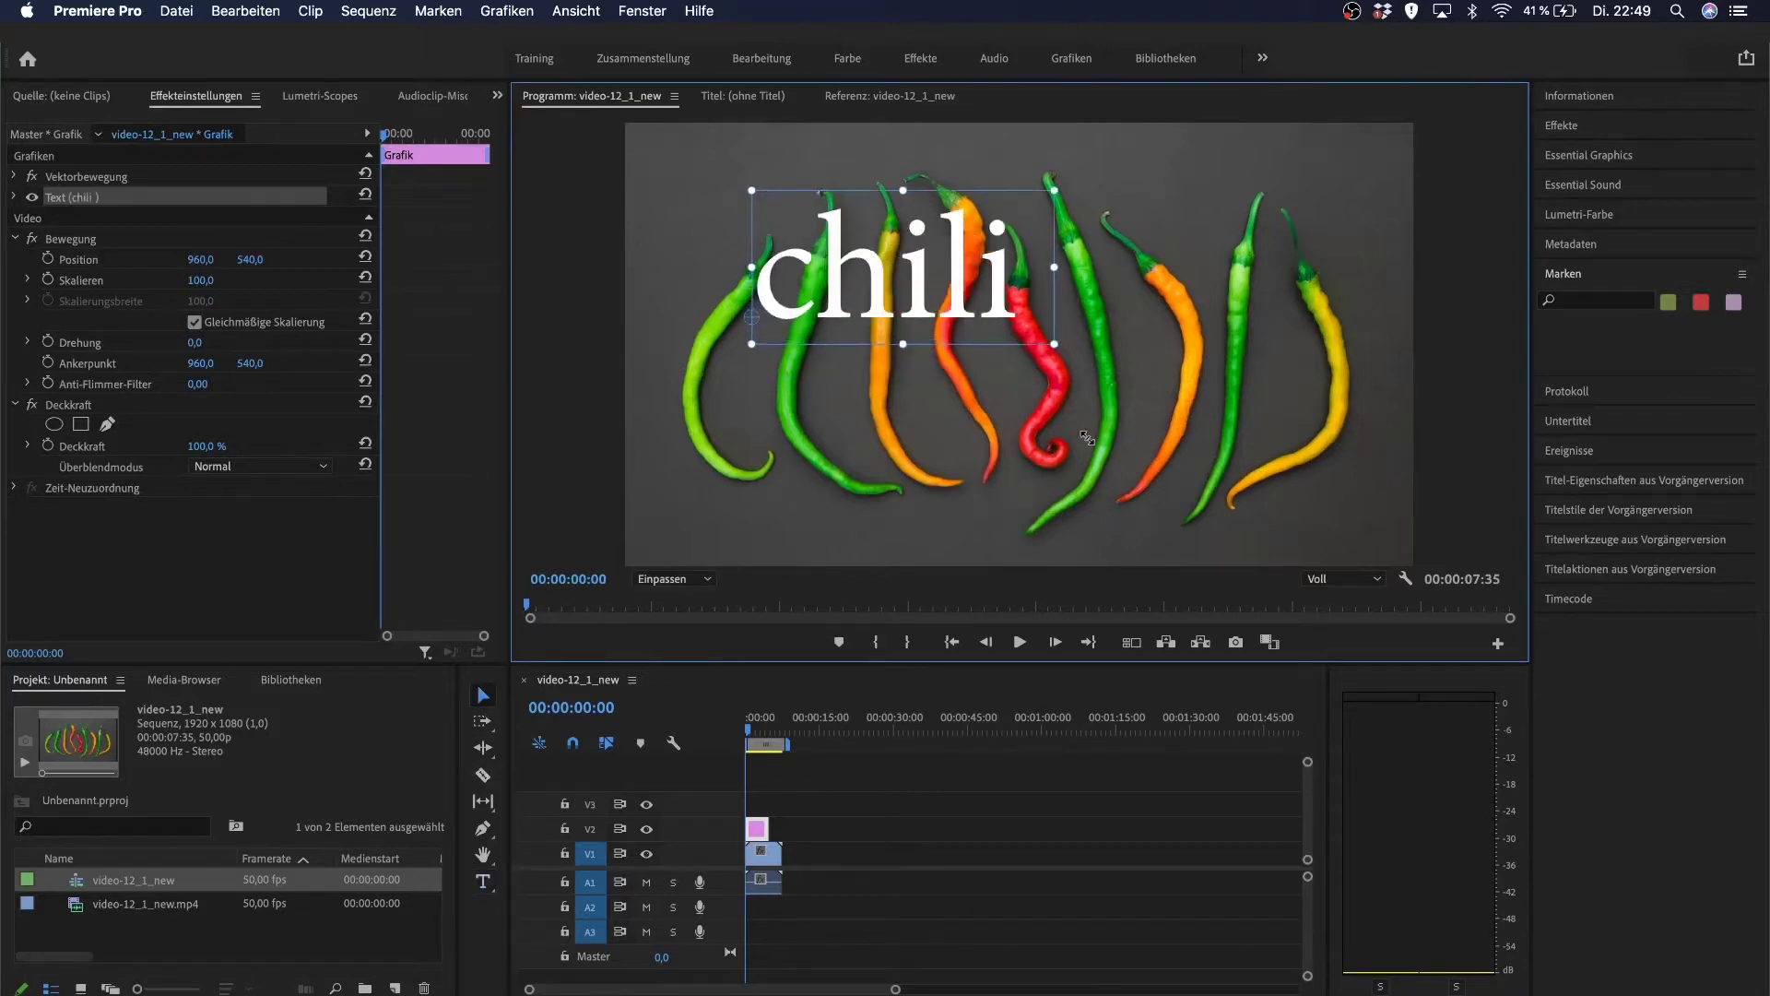
pyautogui.moveTo(988, 241)
pyautogui.mouseDown()
pyautogui.moveTo(1070, 384)
pyautogui.moveTo(1062, 350)
pyautogui.mouseUp()
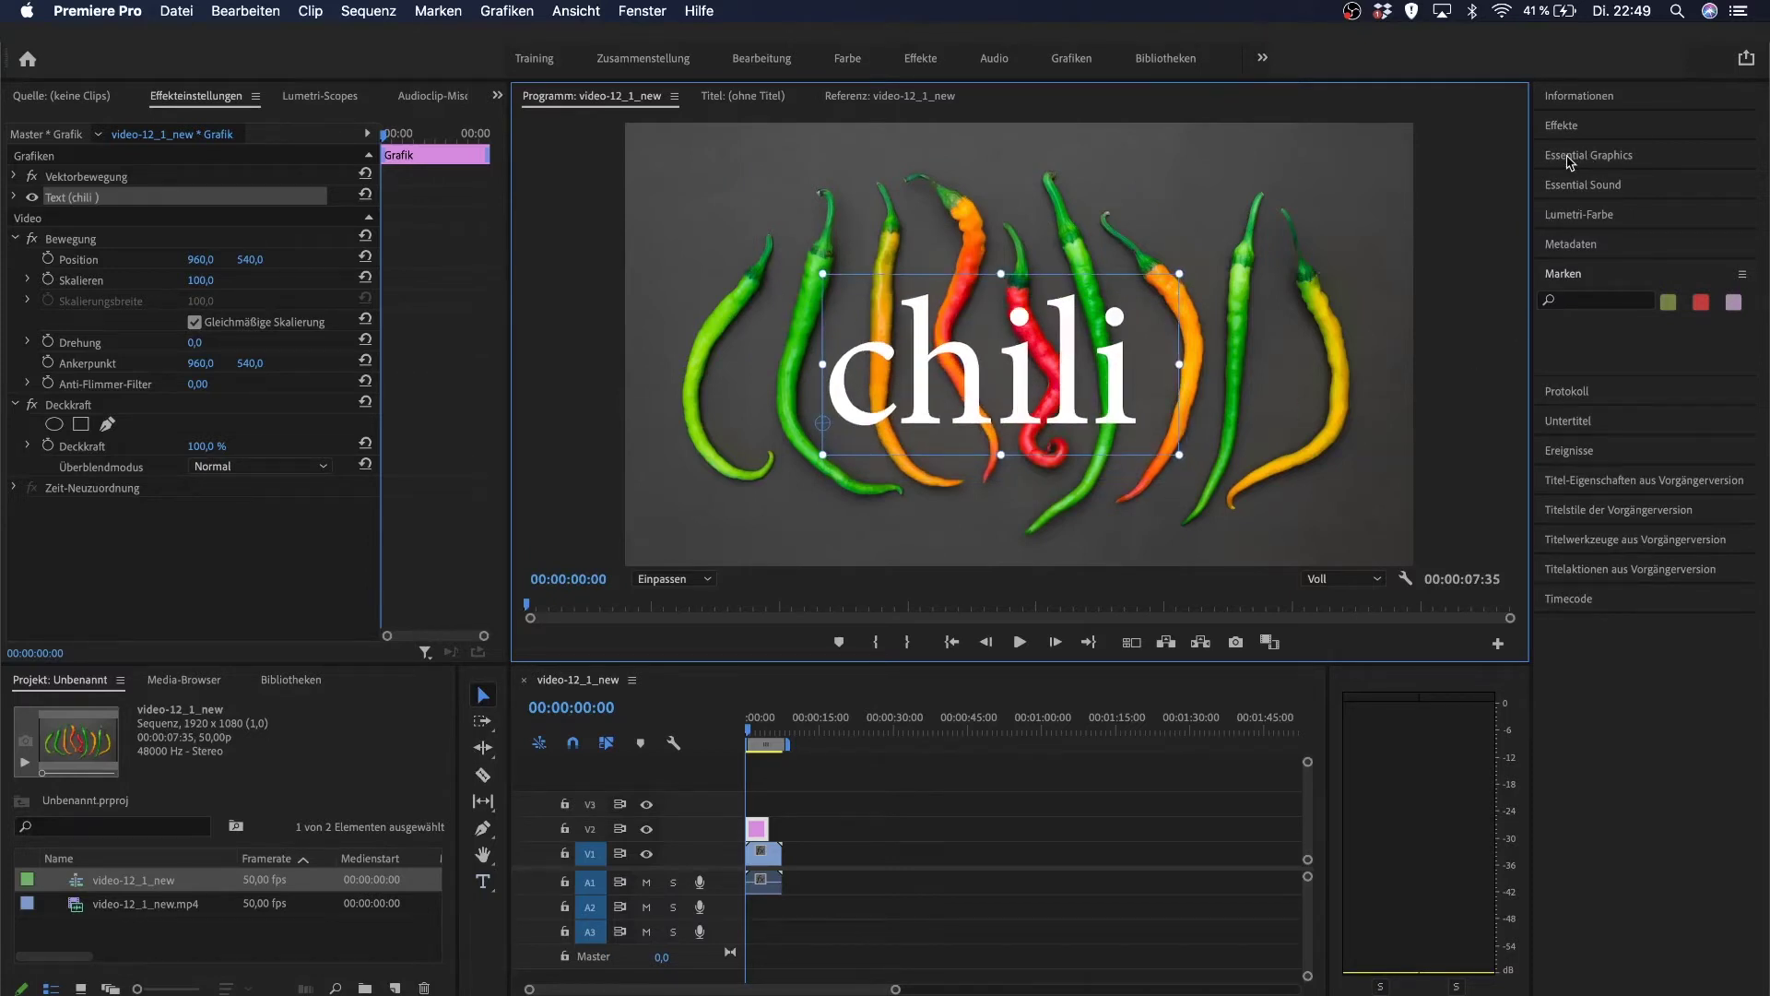
# - In Essential Graphics, centre the chili text vertically and set its font to Pyjama Party
pyautogui.click(1570, 156)
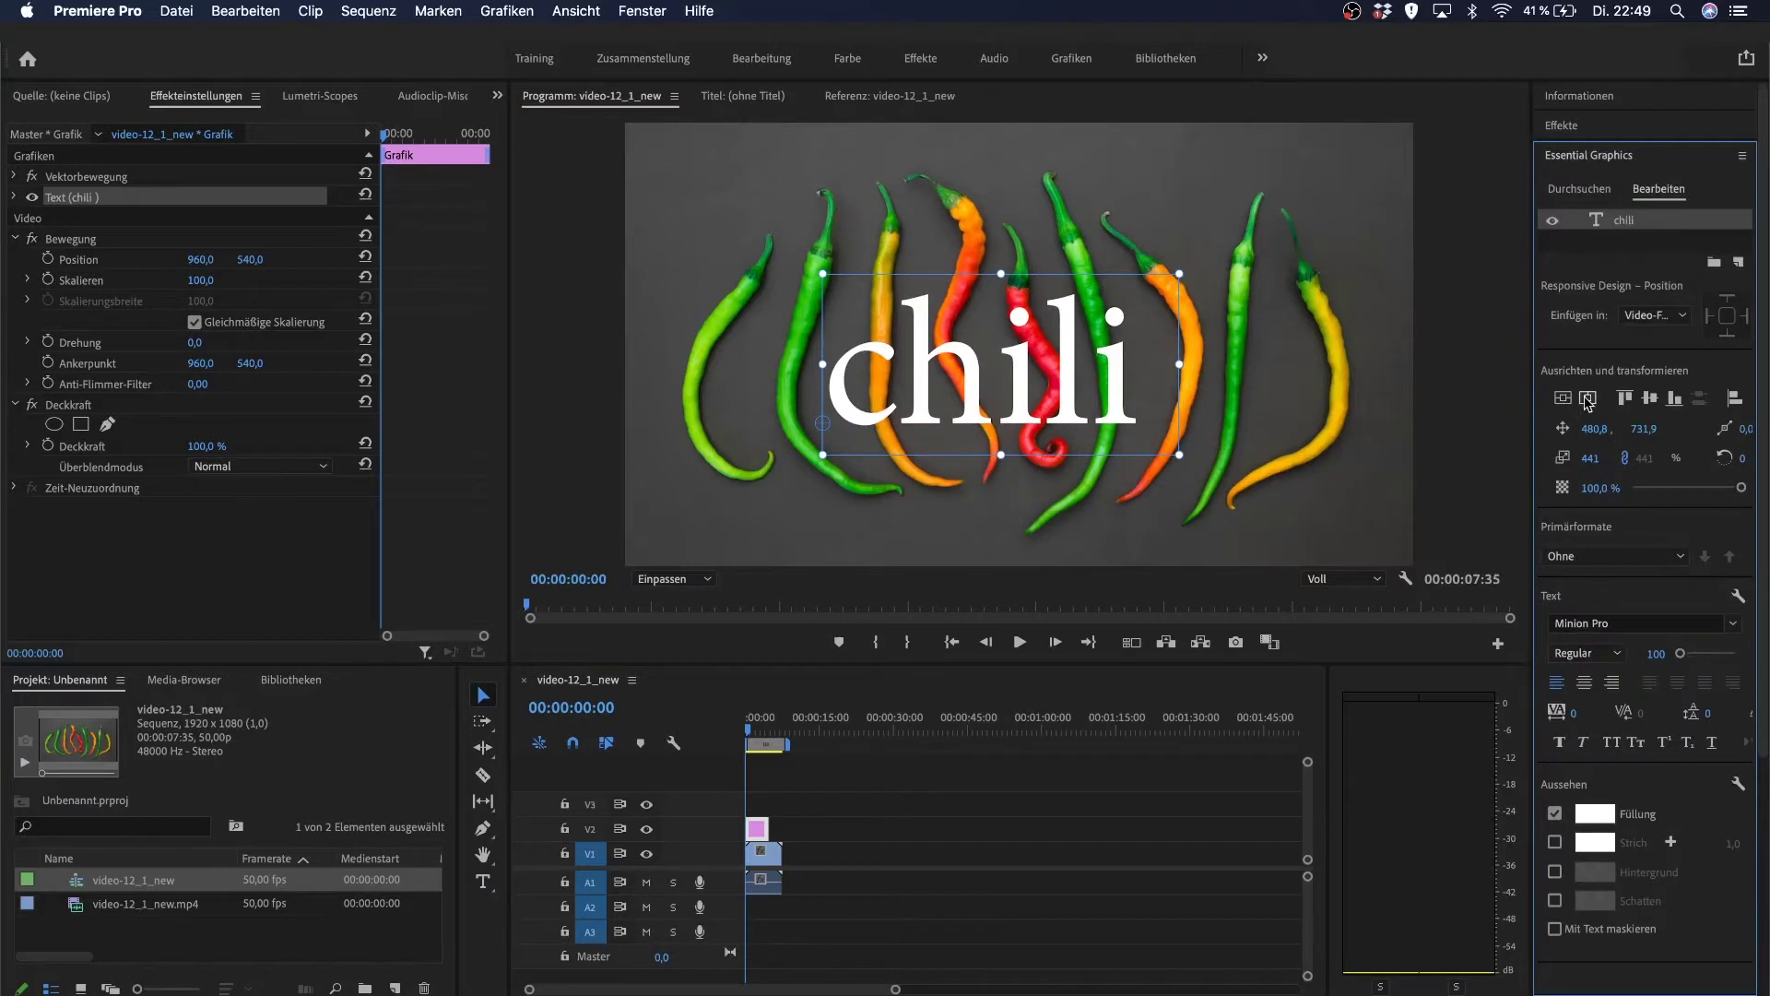
pyautogui.click(1649, 398)
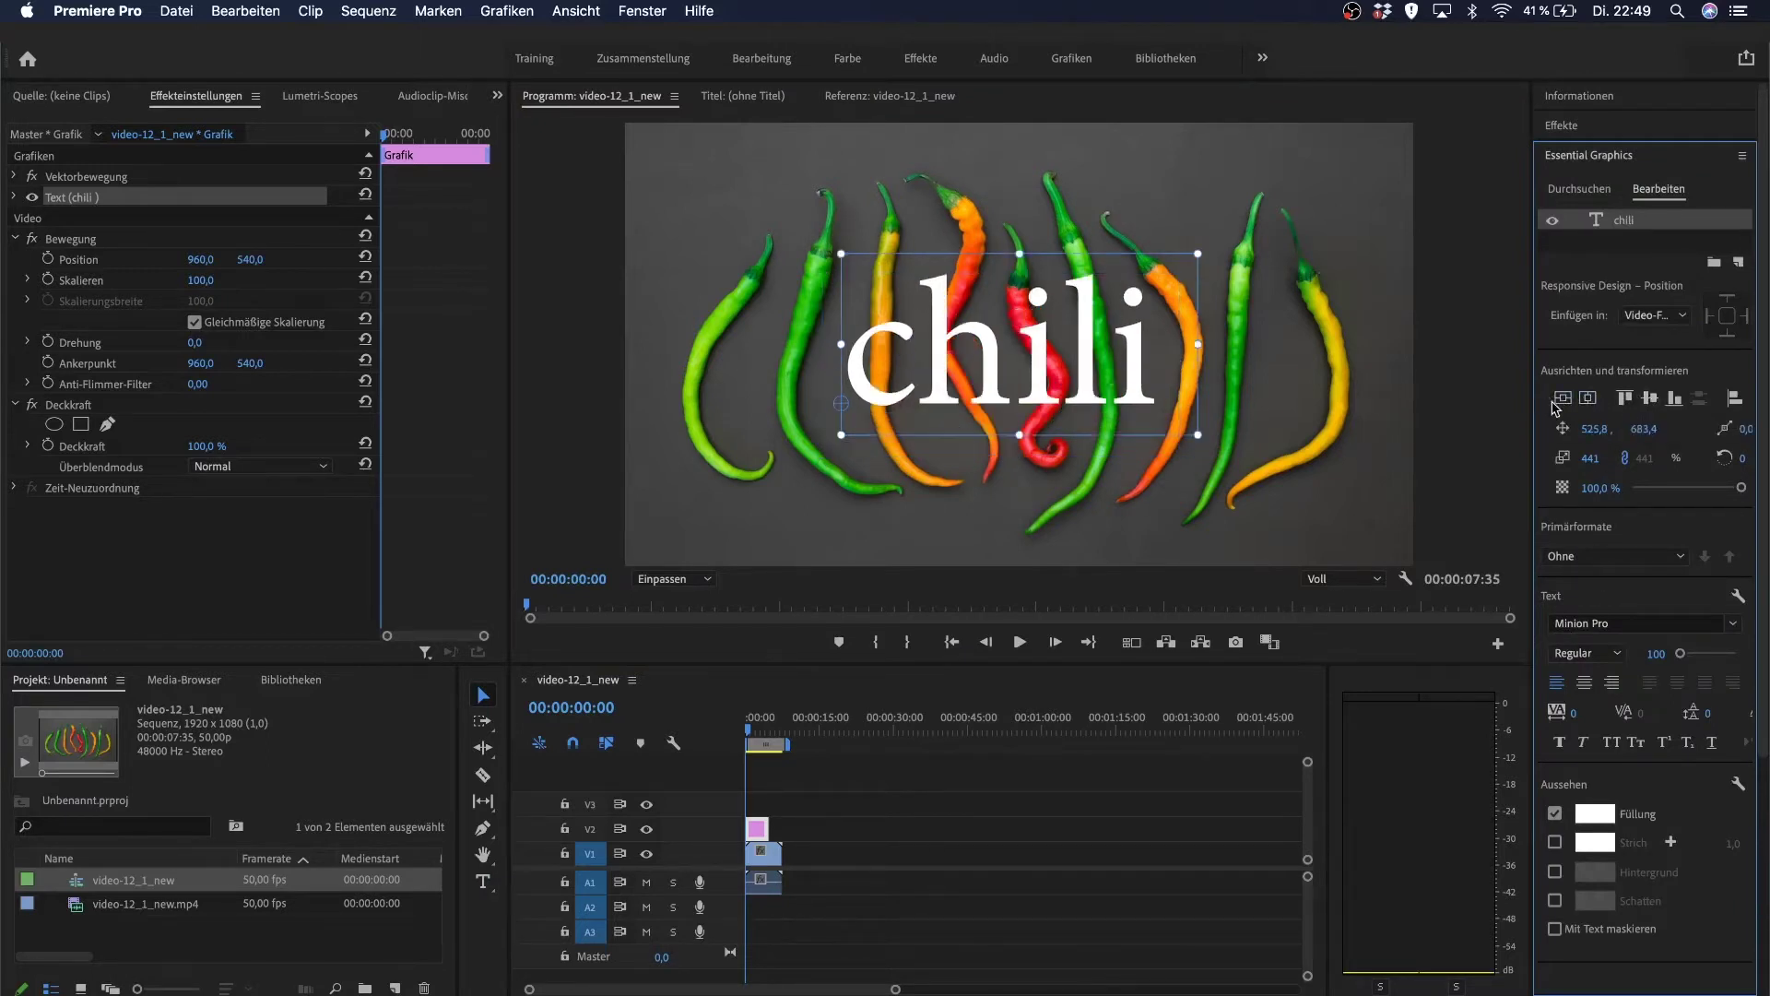
pyautogui.click(1573, 620)
pyautogui.write('py')
pyautogui.click(1535, 725)
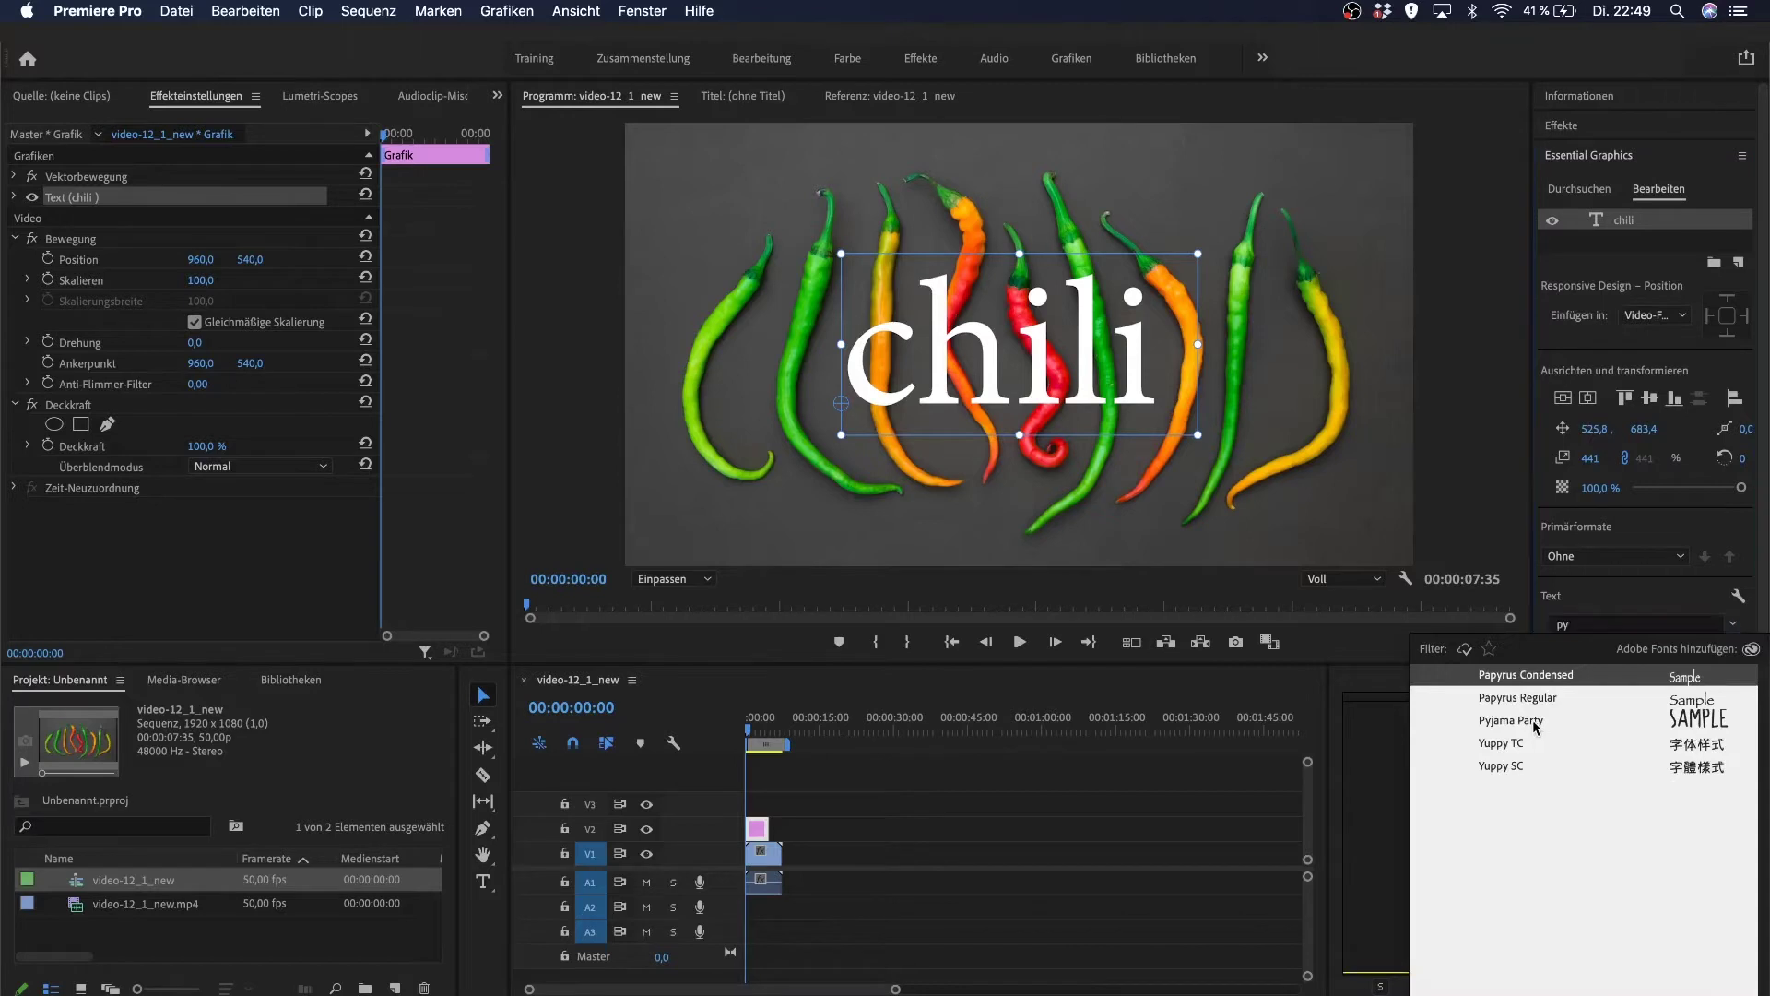
# - Shrink the CHILI title and centre it vertically and horizontally on the frame
pyautogui.moveTo(1183, 276); pyautogui.dragTo(1092, 356)
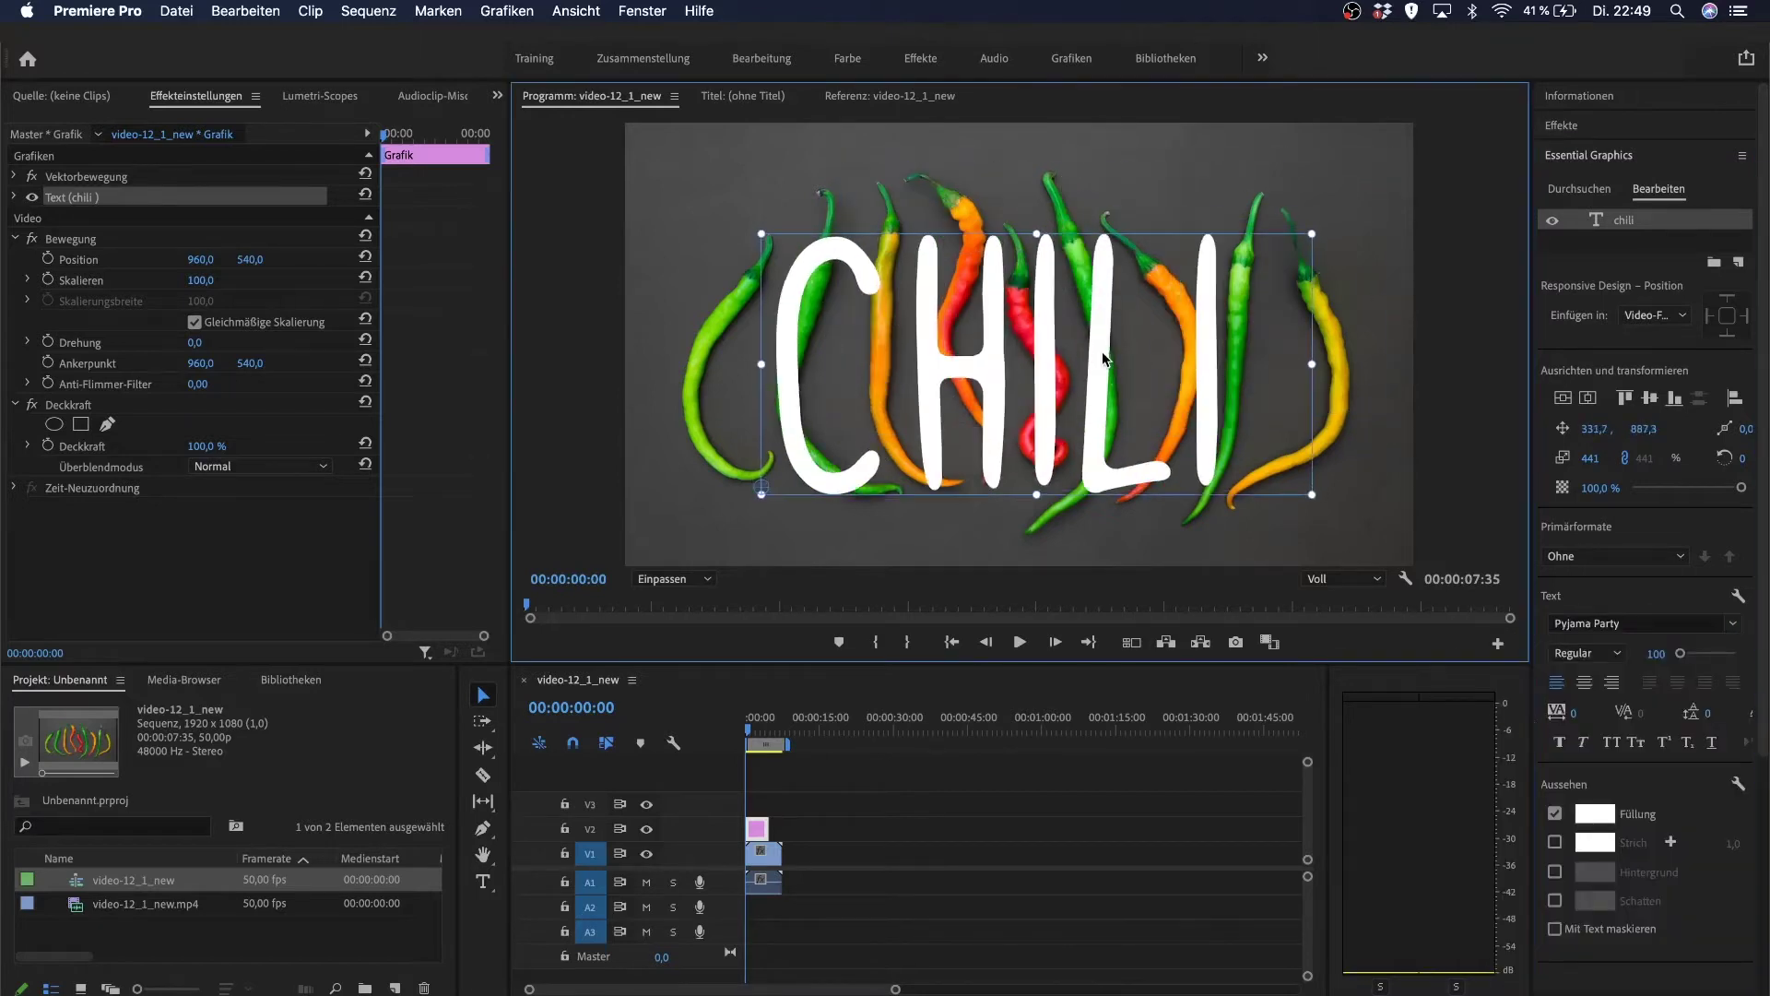
pyautogui.moveTo(1303, 480)
pyautogui.mouseDown()
pyautogui.moveTo(1268, 465)
pyautogui.moveTo(1155, 480)
pyautogui.mouseUp()
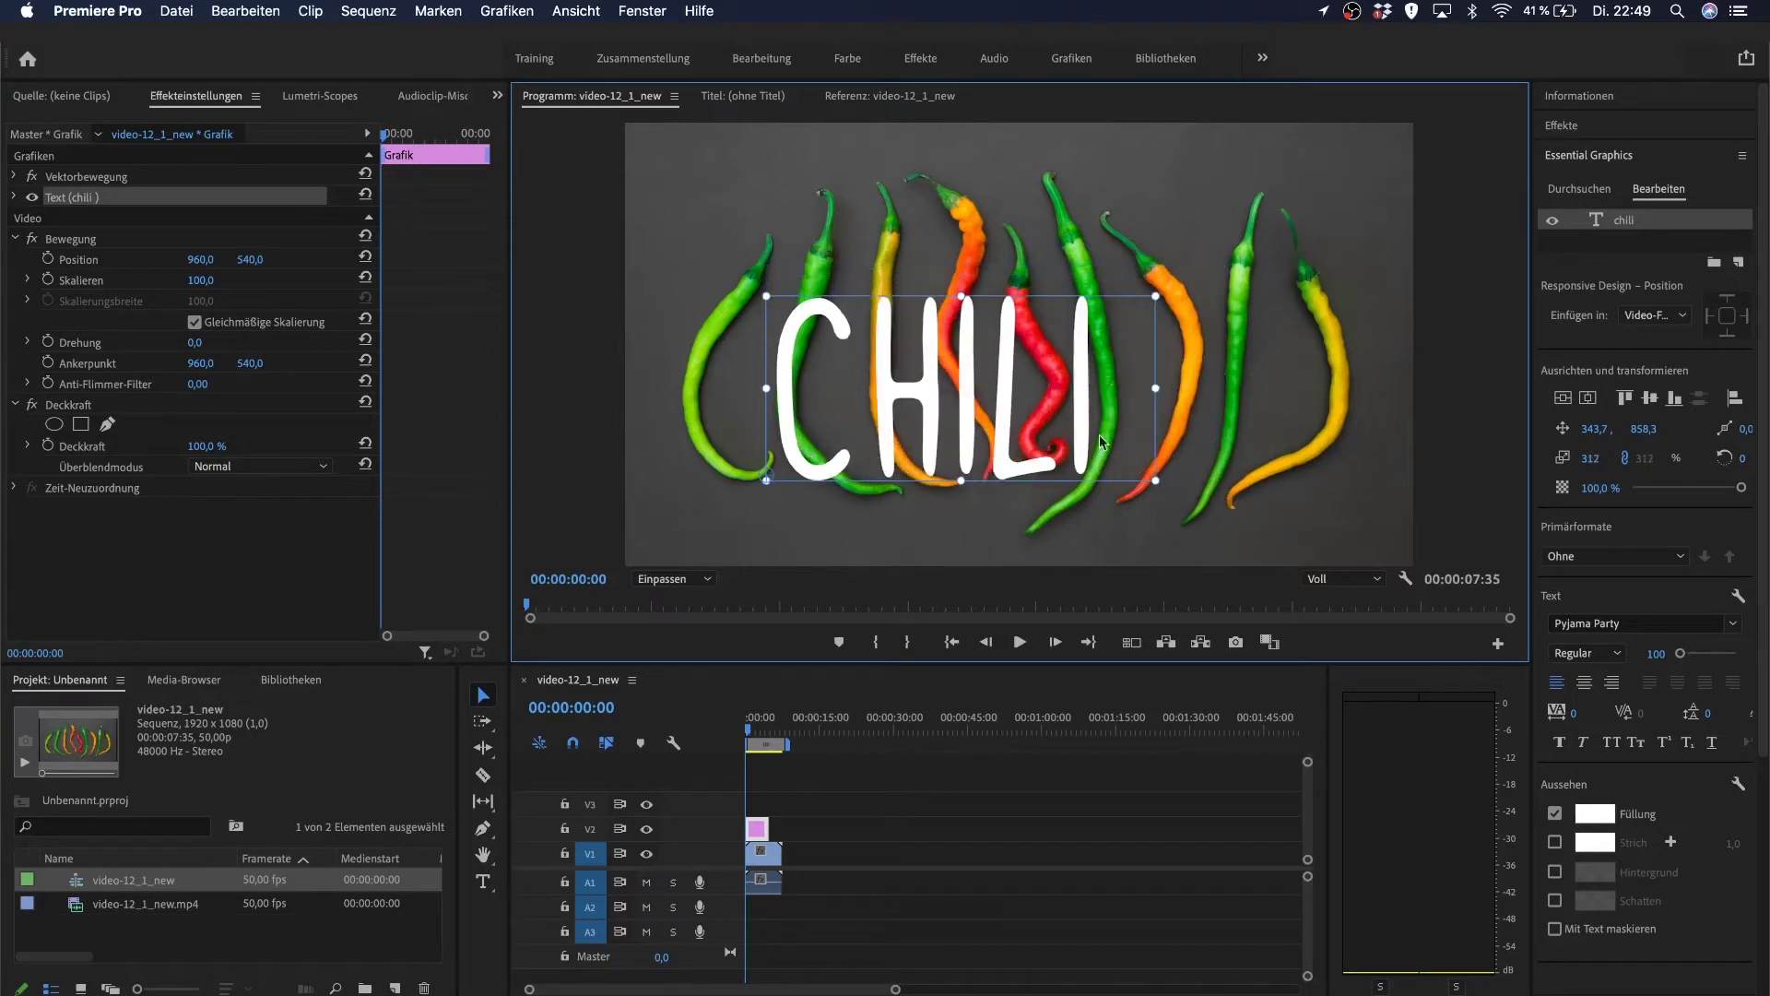
pyautogui.moveTo(999, 417); pyautogui.dragTo(1042, 389)
pyautogui.click(1587, 397)
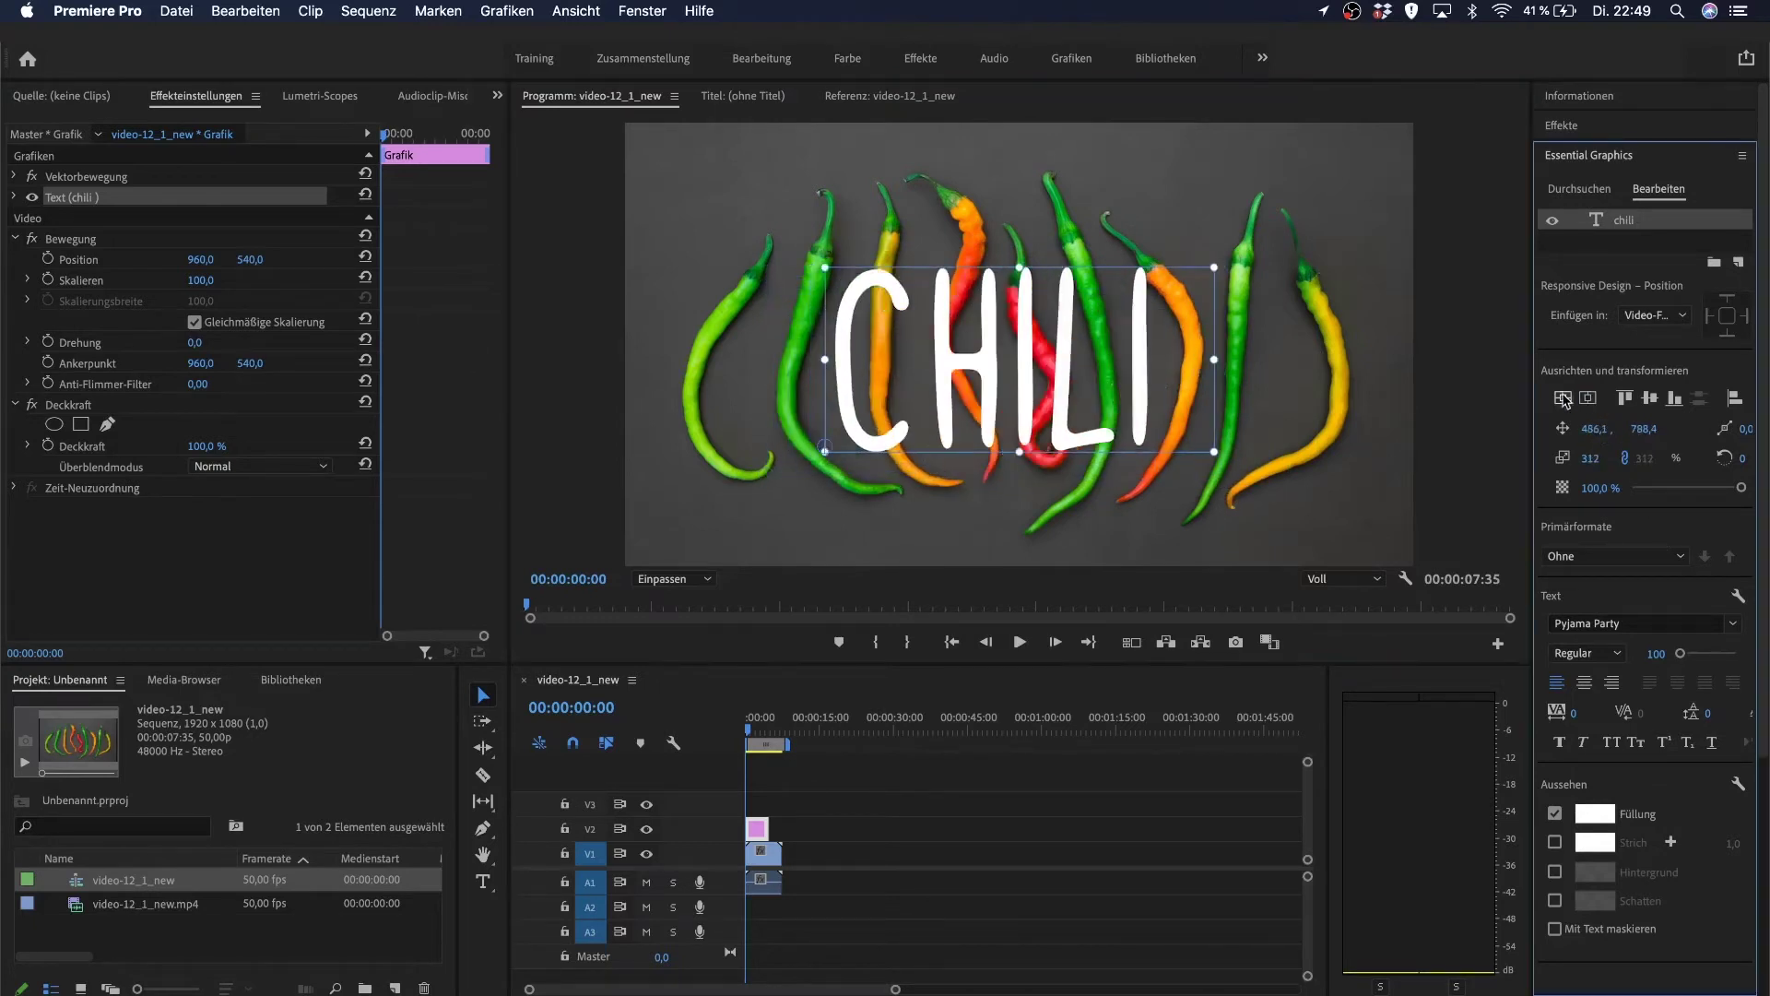
pyautogui.click(1563, 397)
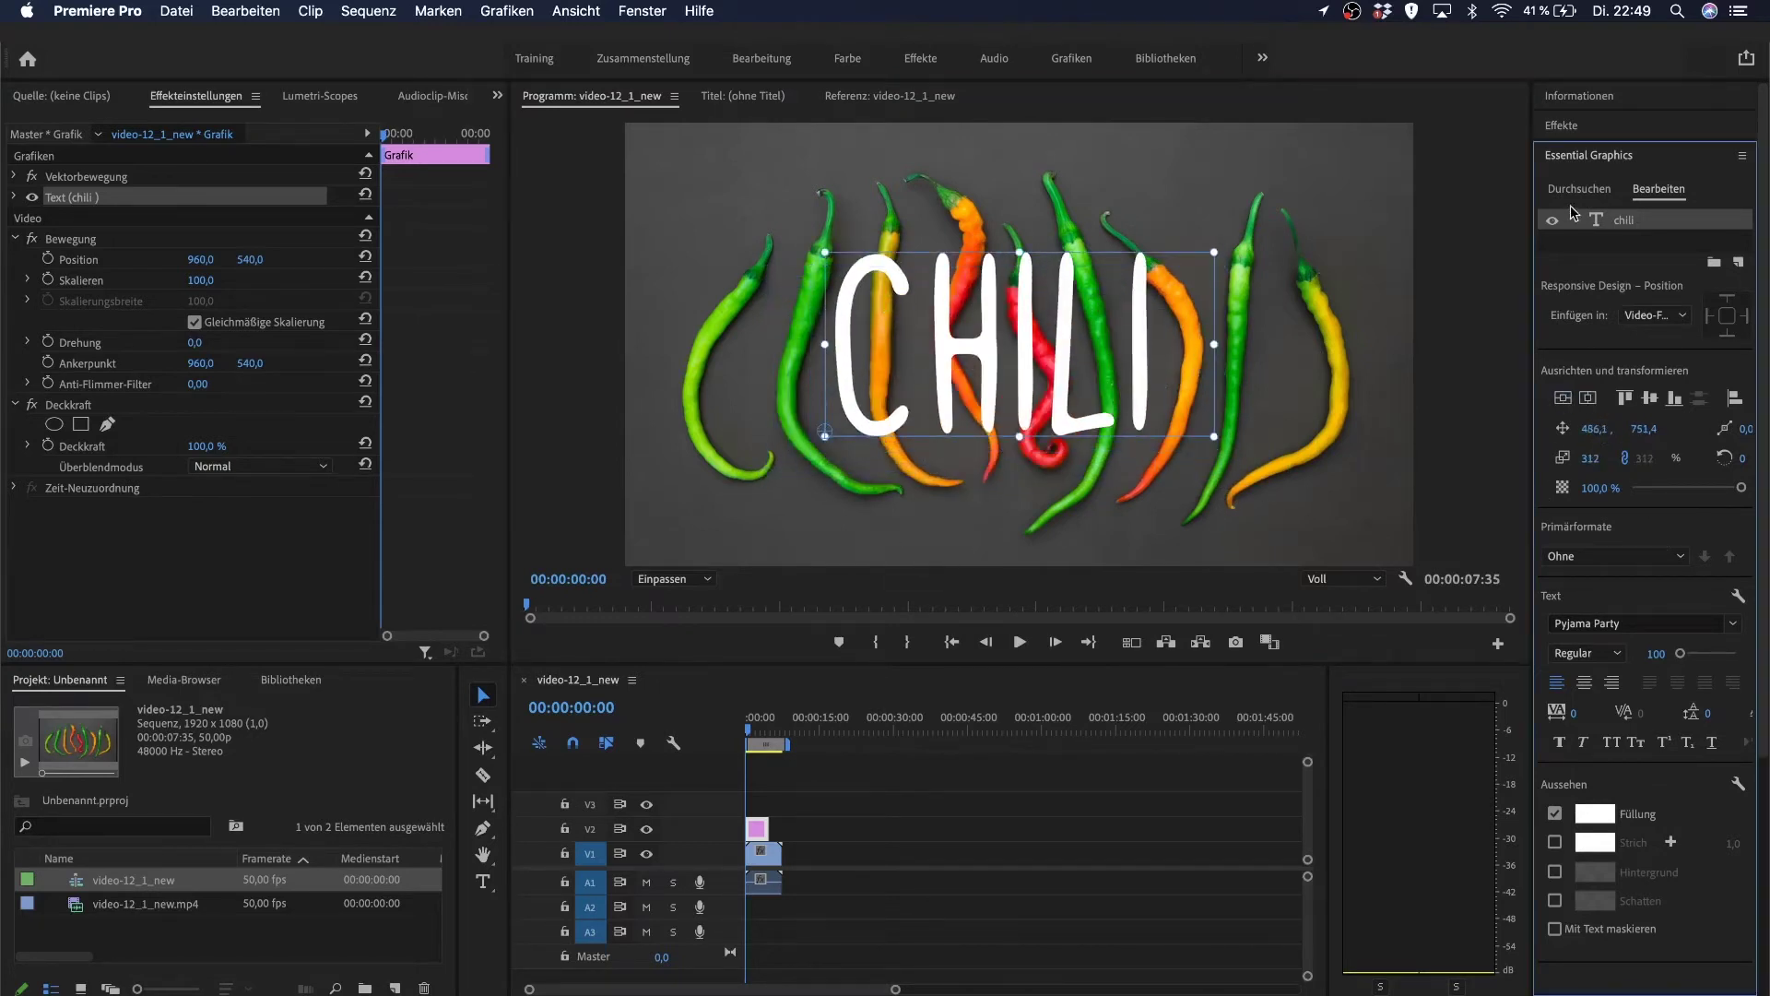
# - Find Komplexe Wellen in the Effects panel and apply it to the title clip
pyautogui.click(1562, 126)
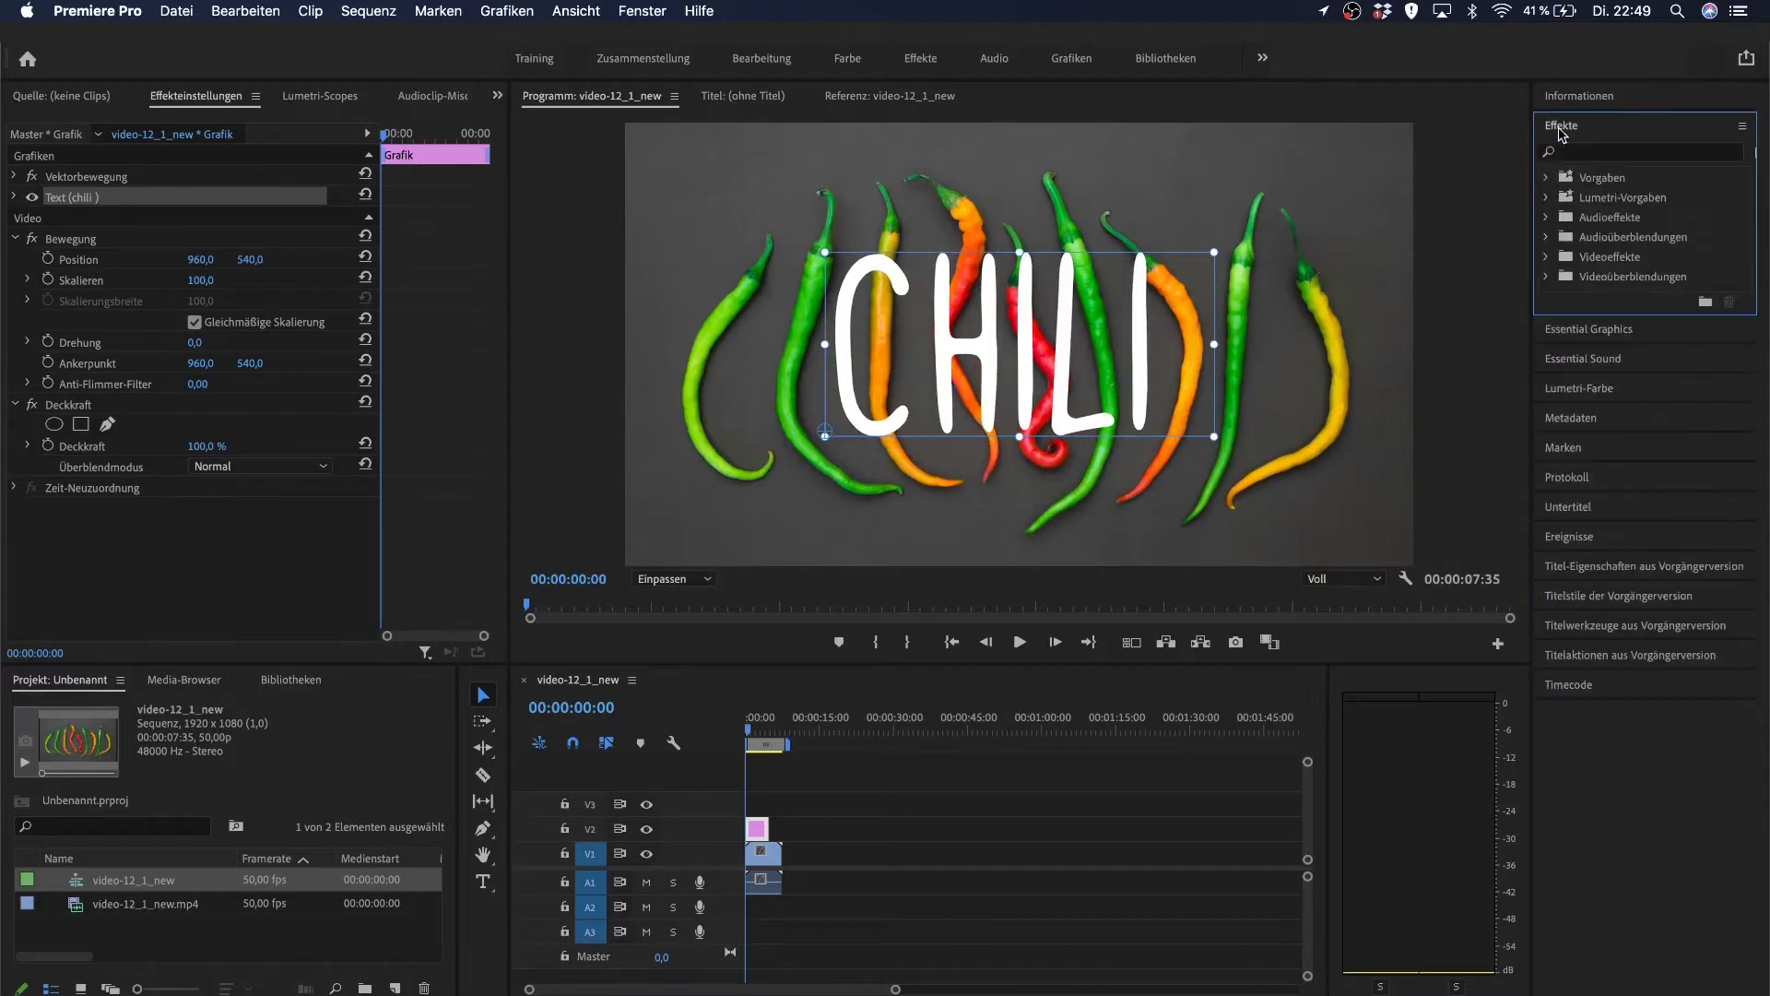
pyautogui.click(1558, 155)
pyautogui.write('komplexe')
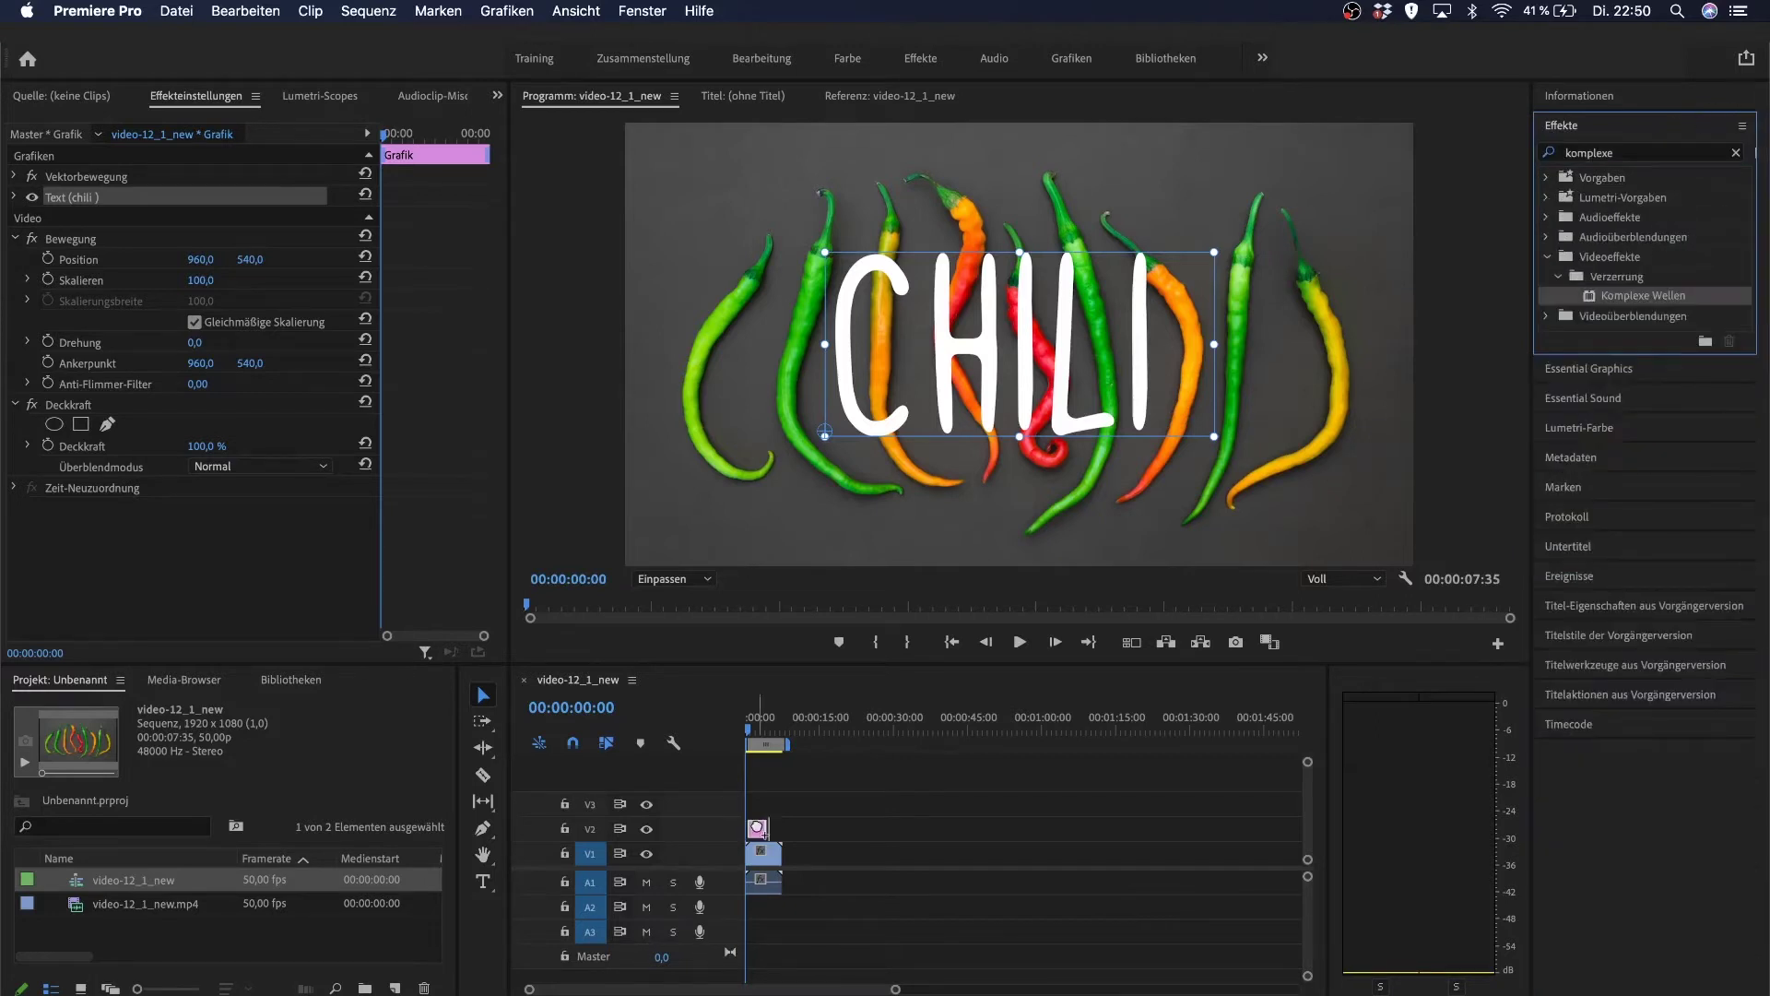
pyautogui.moveTo(1643, 295); pyautogui.dragTo(757, 827)
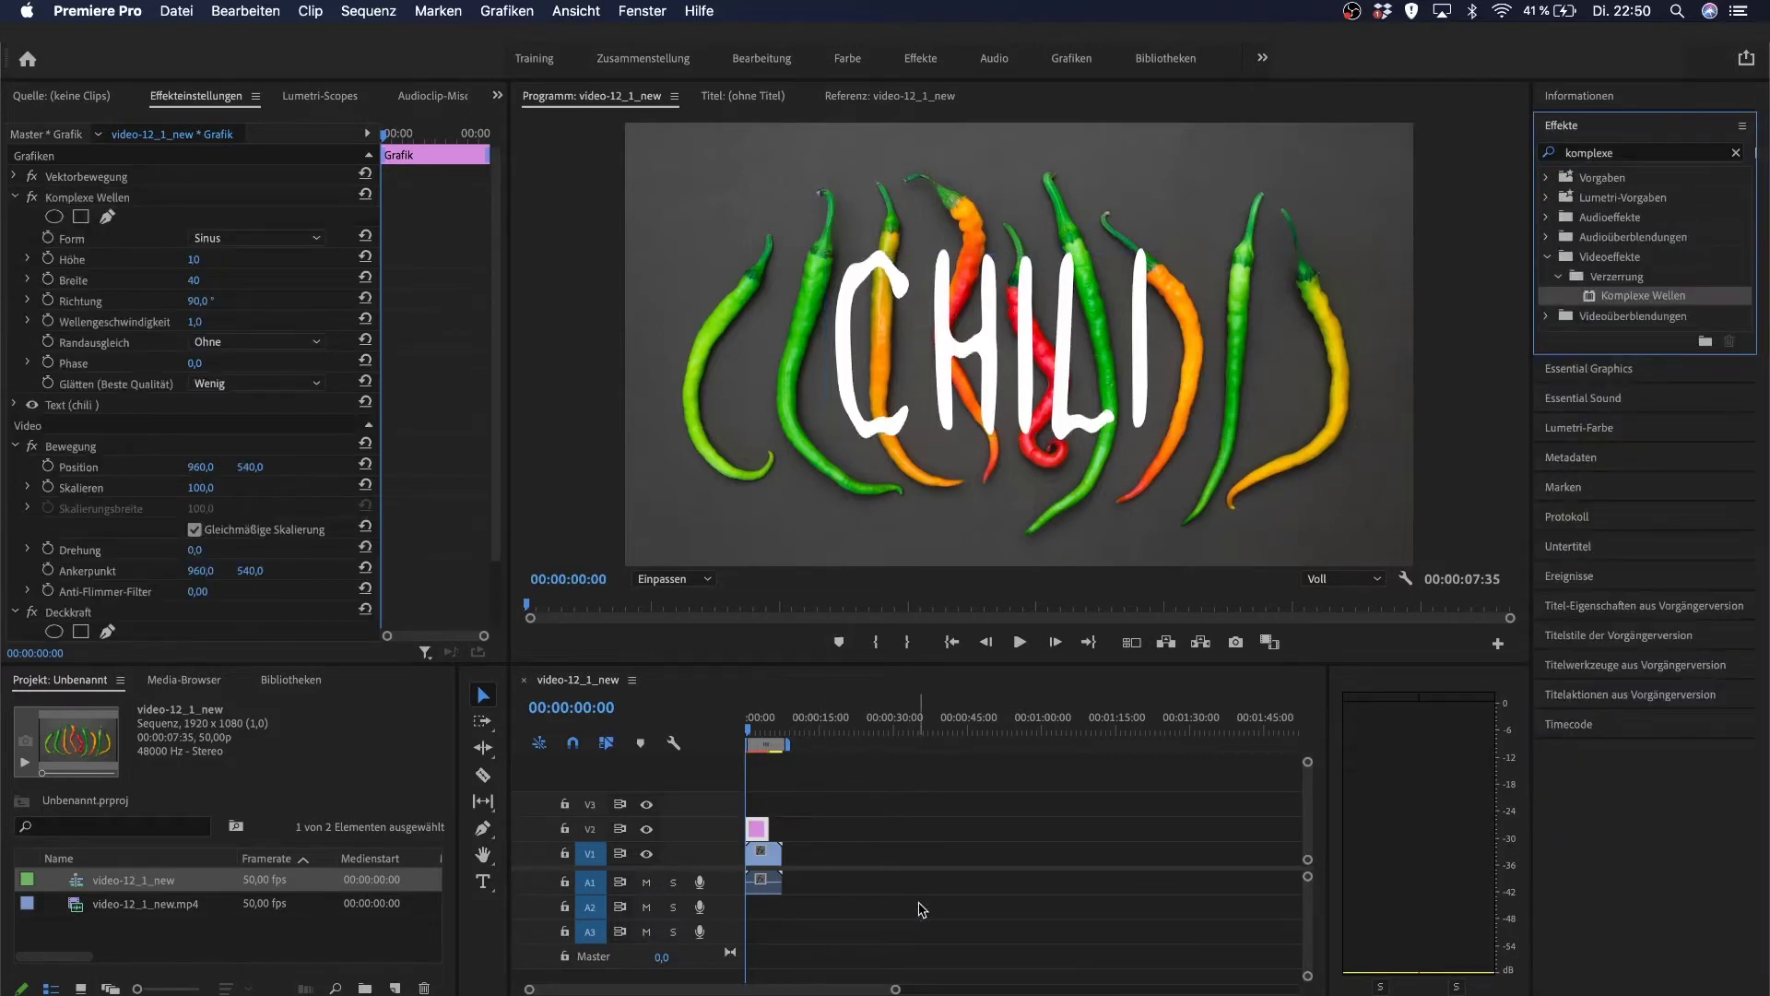
# - Play the sequence from the start to preview the rippling title
pyautogui.press('space')
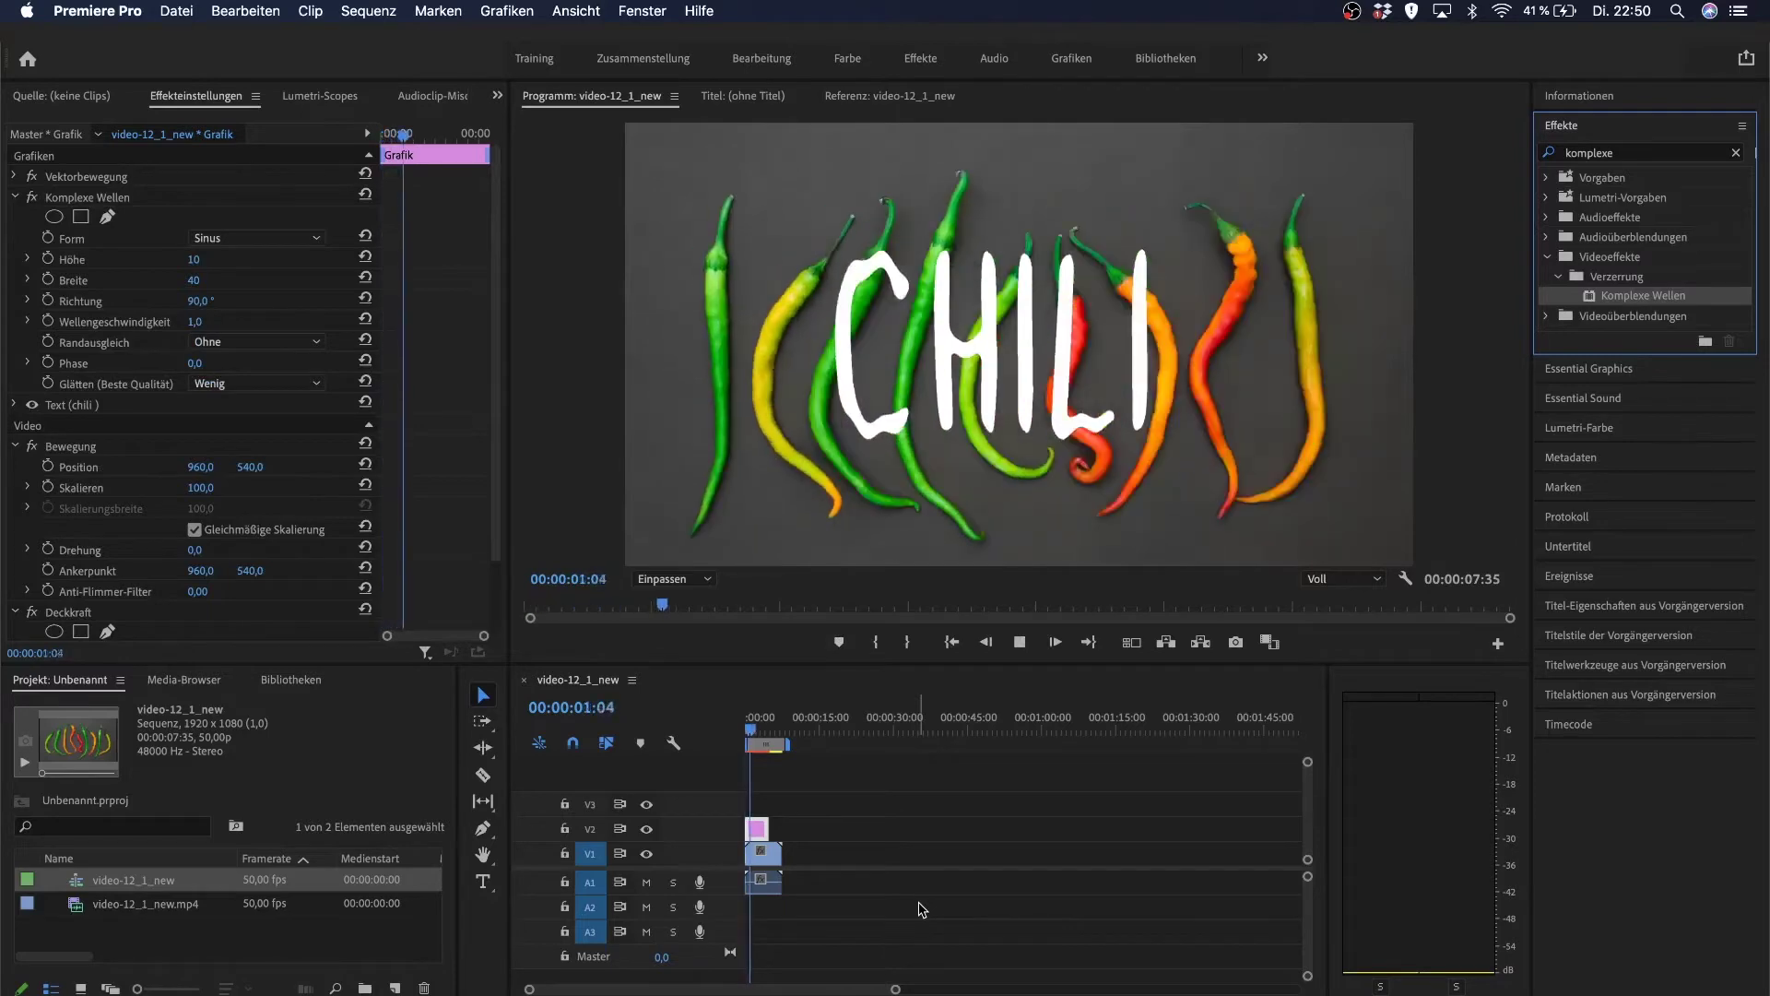
pyautogui.hotkey('ctrl', 'shift', '.')
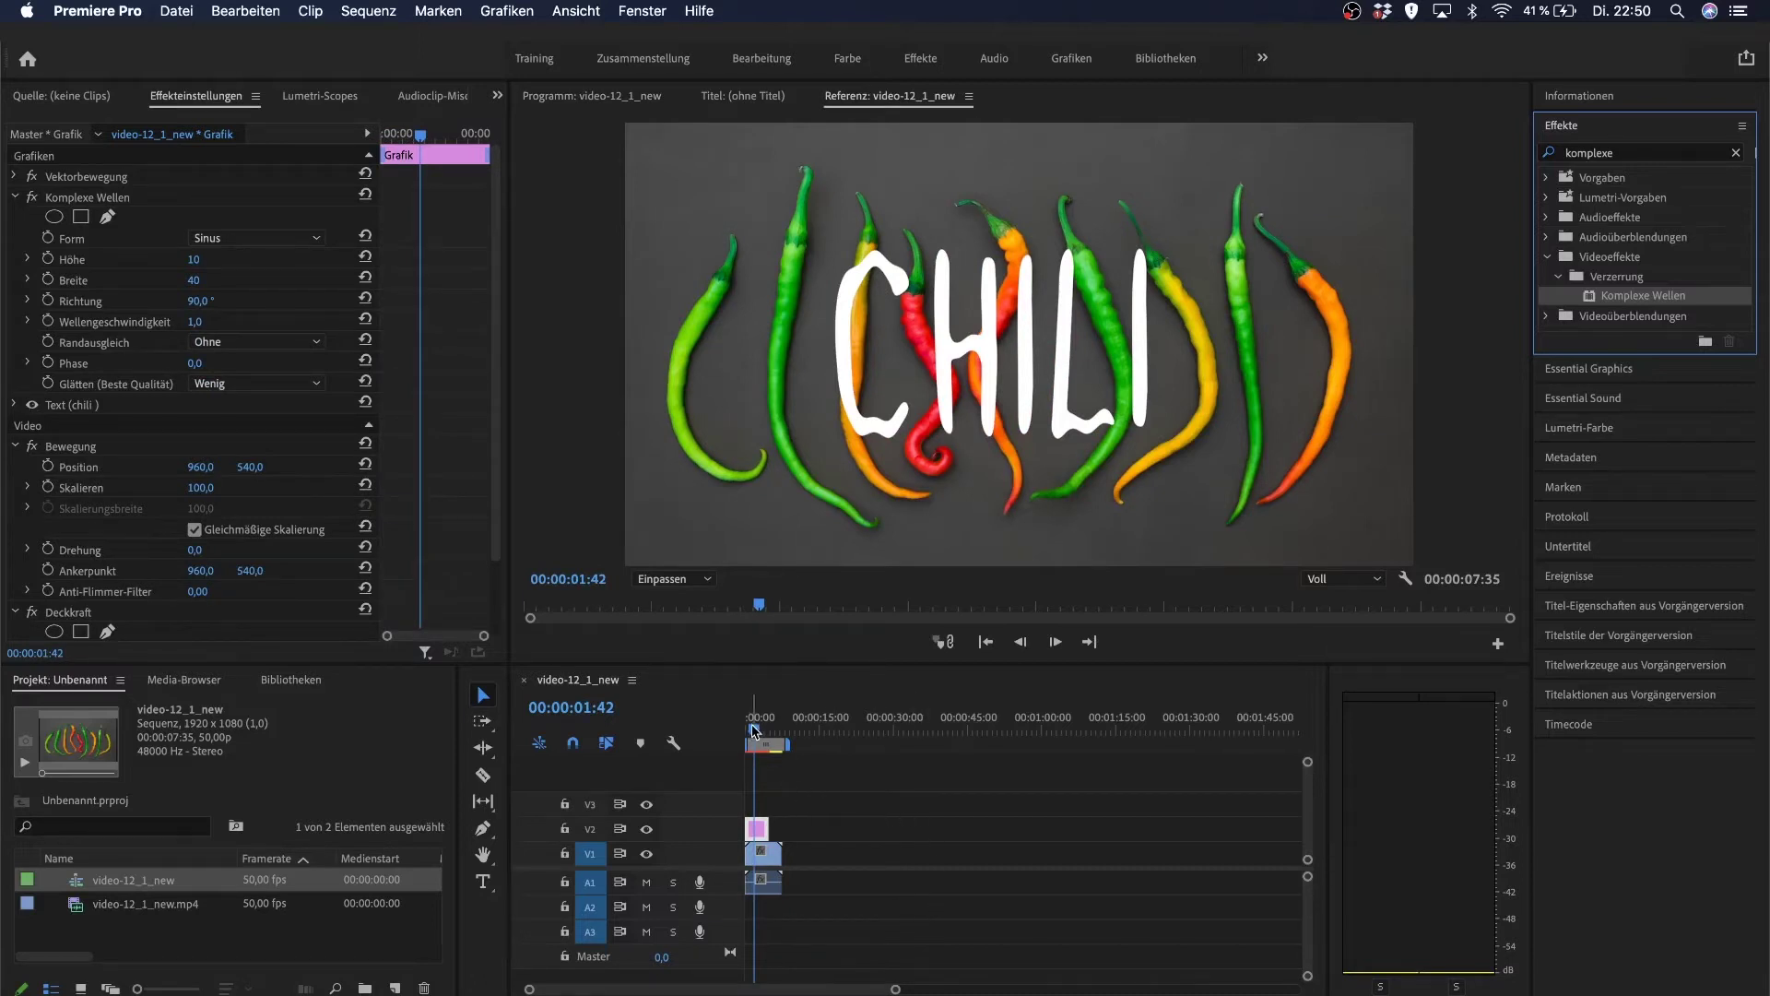
pyautogui.moveTo(754, 729); pyautogui.dragTo(747, 769)
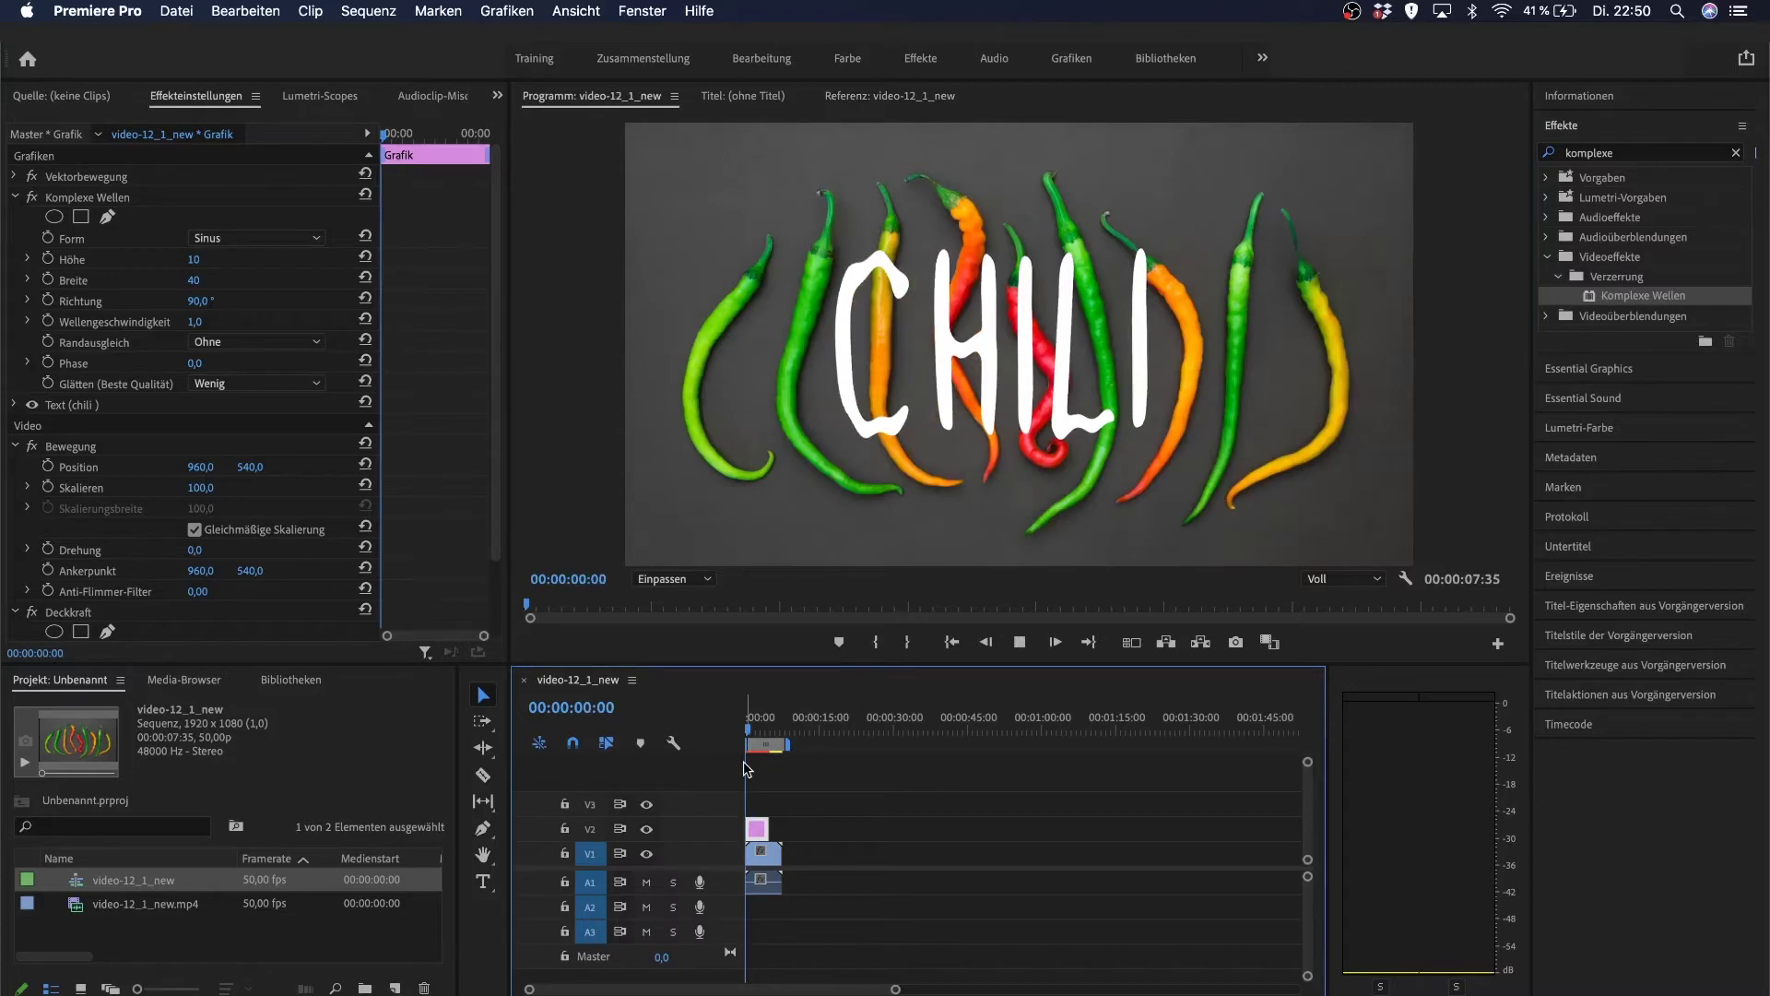
pyautogui.press('space')
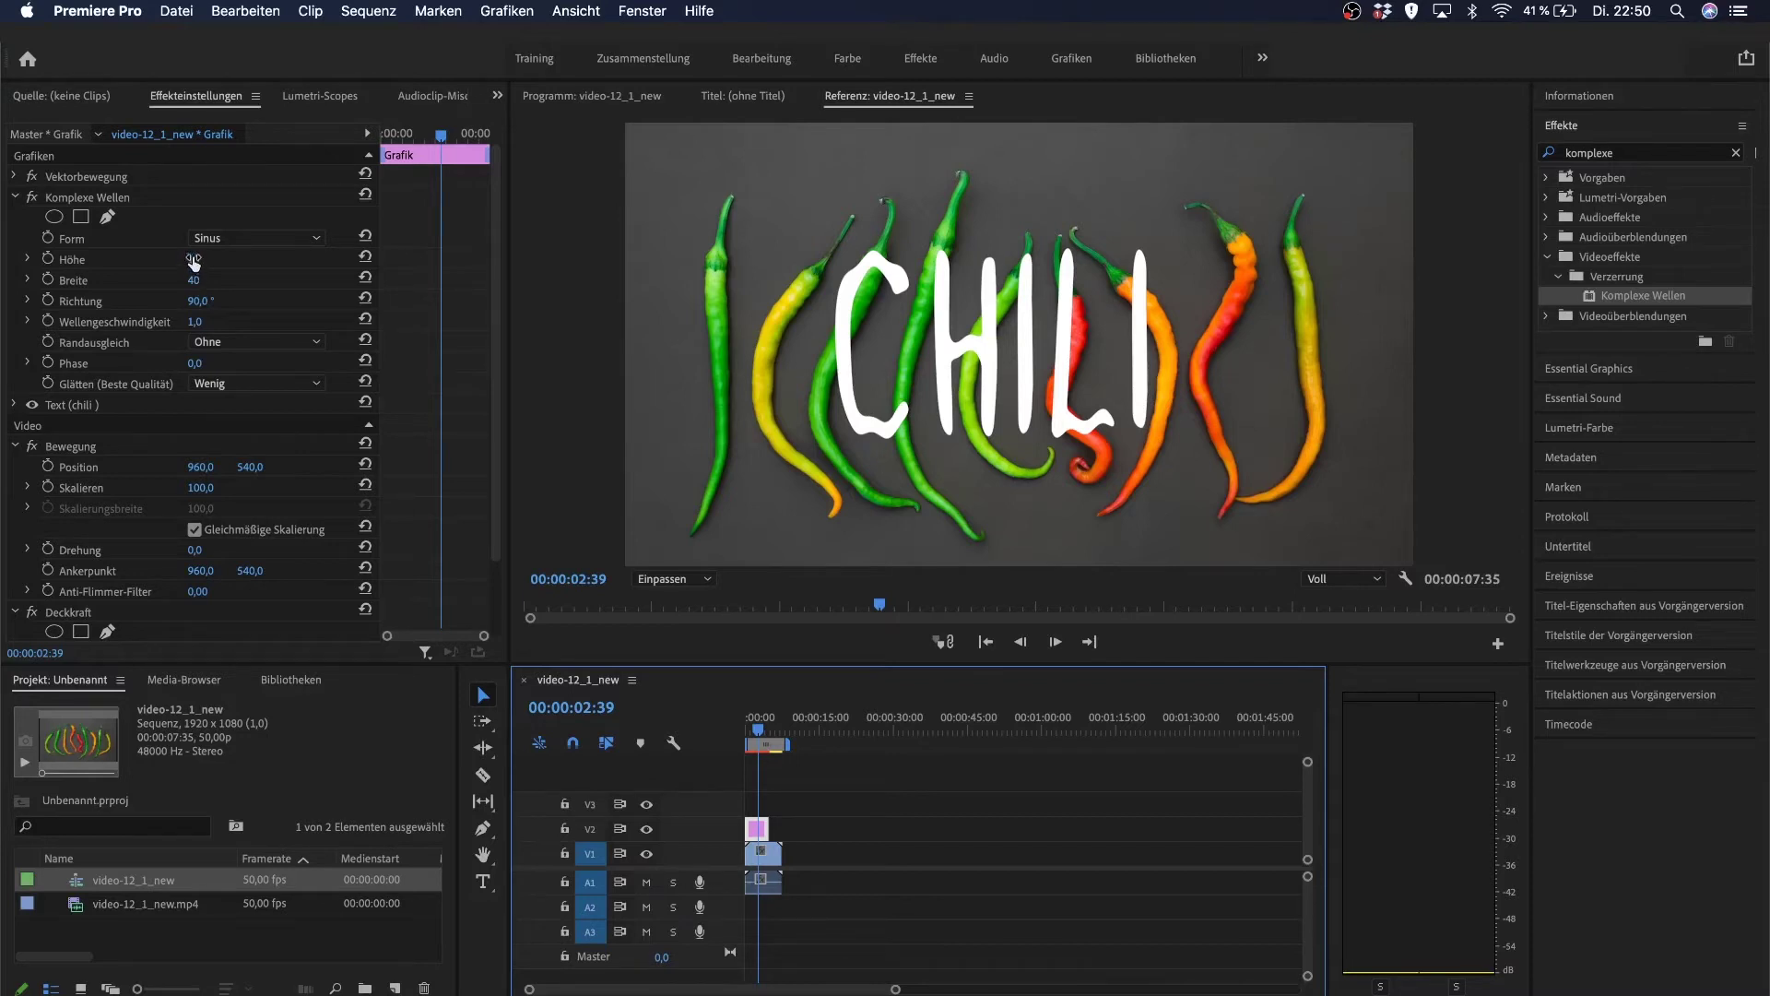
# - Set the Komplexe Wellen height to 24, width to 158 and direction to 168°
pyautogui.moveTo(193, 263); pyautogui.dragTo(218, 260)
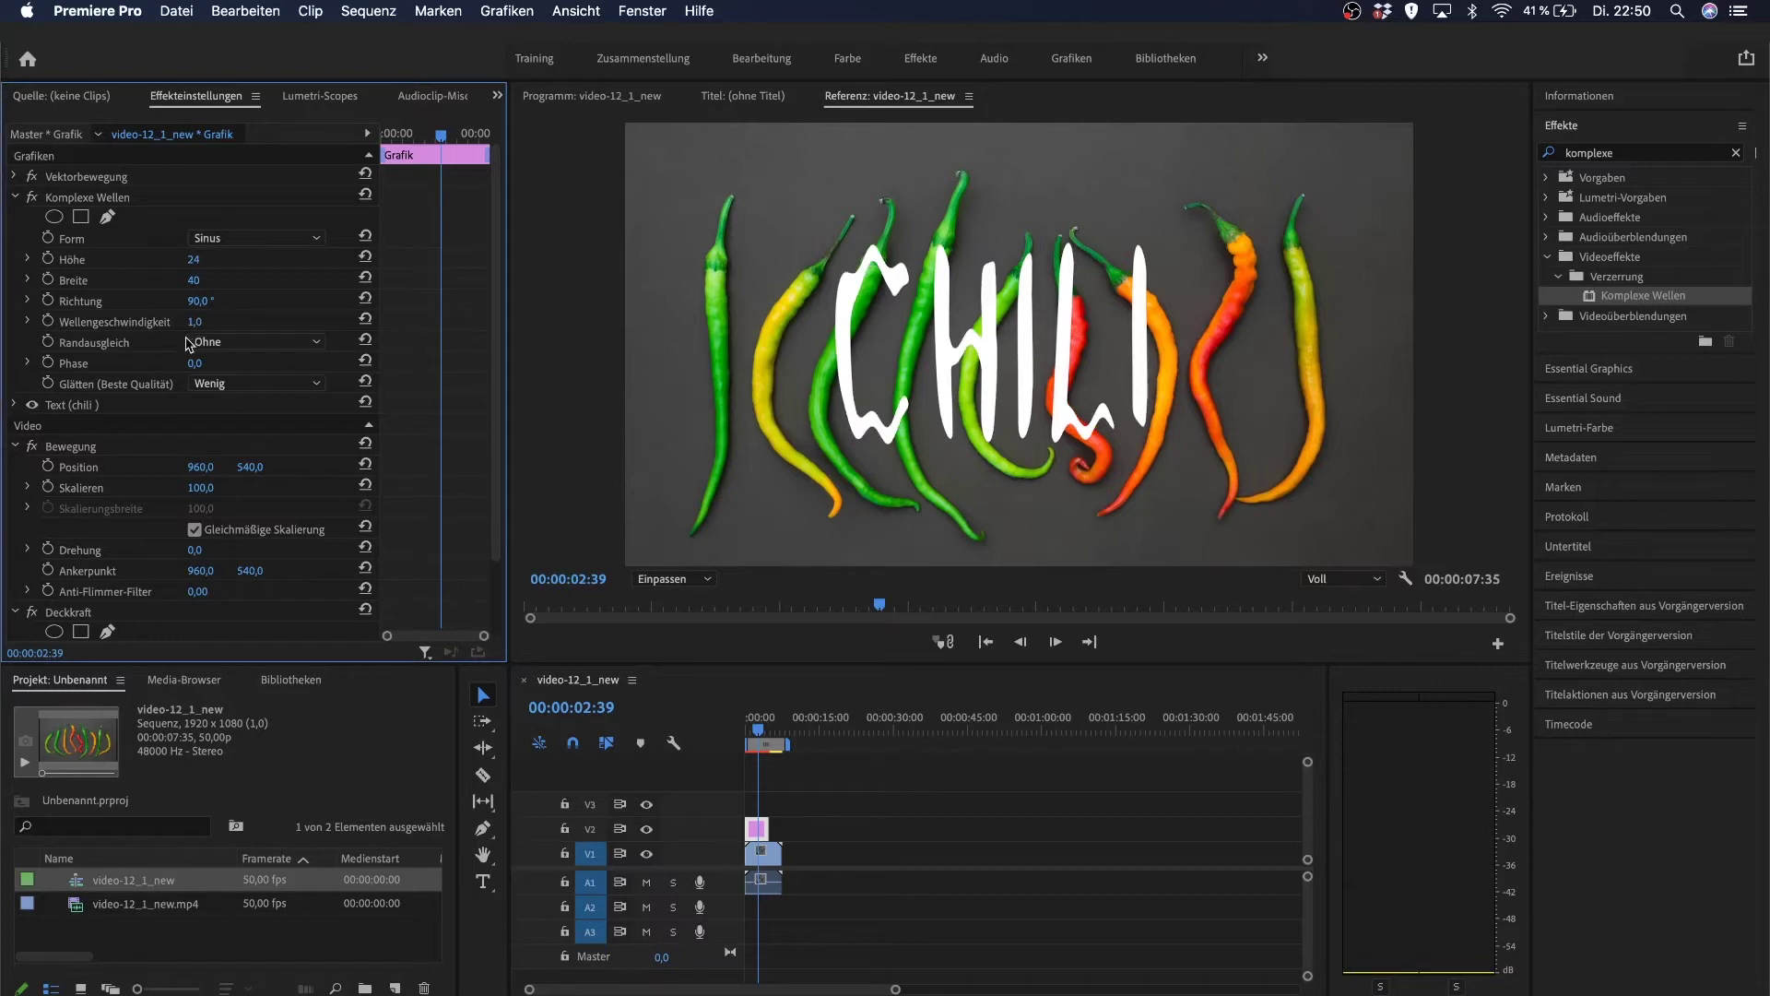
pyautogui.click(196, 279)
pyautogui.write('158')
pyautogui.press('Return')
pyautogui.click(210, 299)
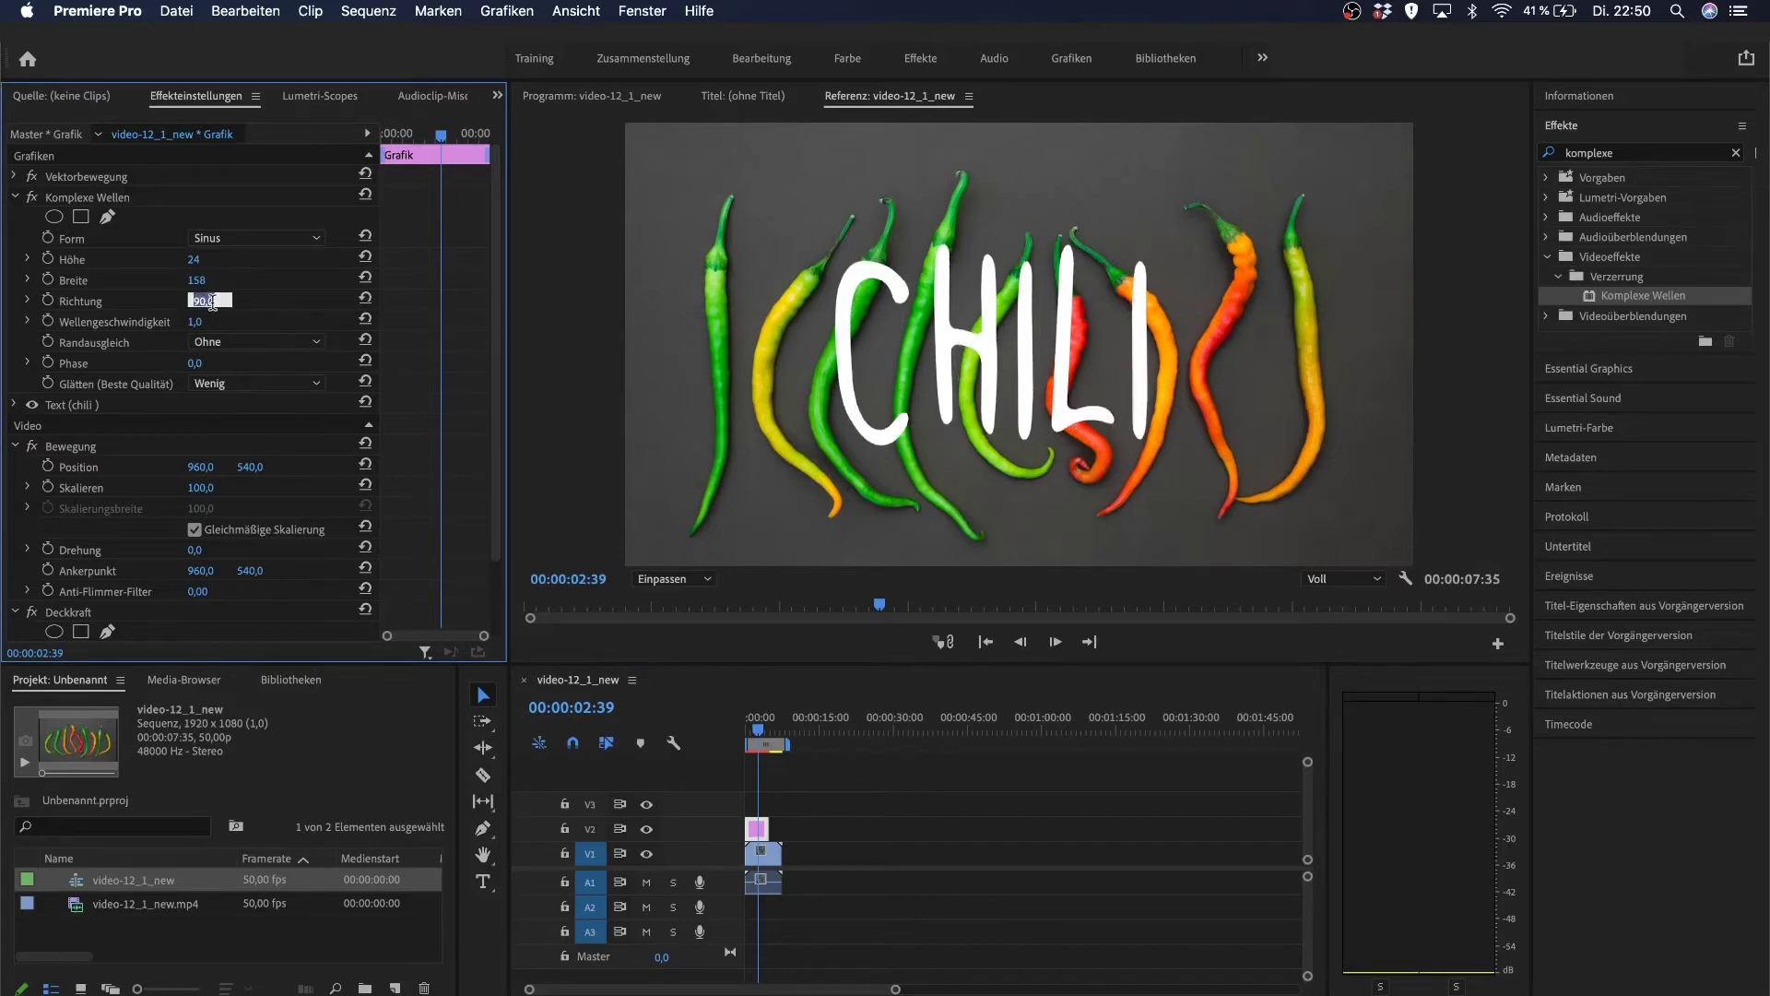
pyautogui.write('168')
pyautogui.press('Return')
# - Set the wave speed to 0,5 and play the sequence from the start
pyautogui.click(214, 317)
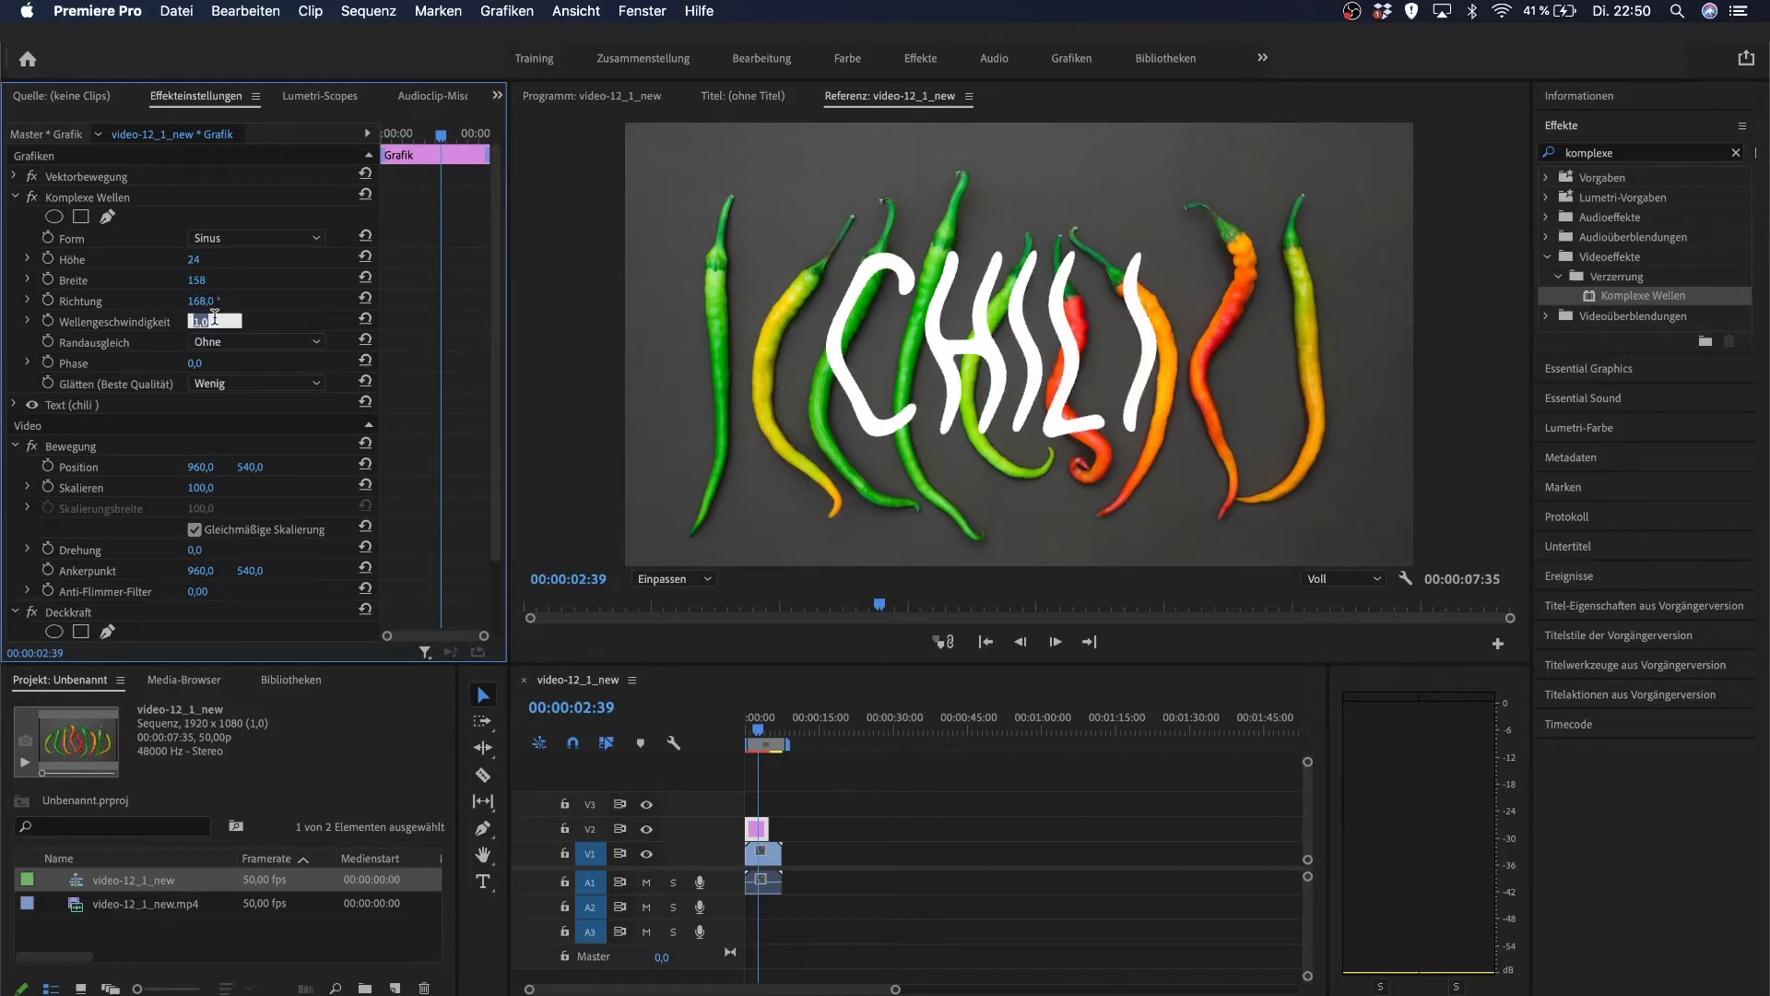
pyautogui.write('0,5')
pyautogui.click(726, 737)
pyautogui.press('Home')
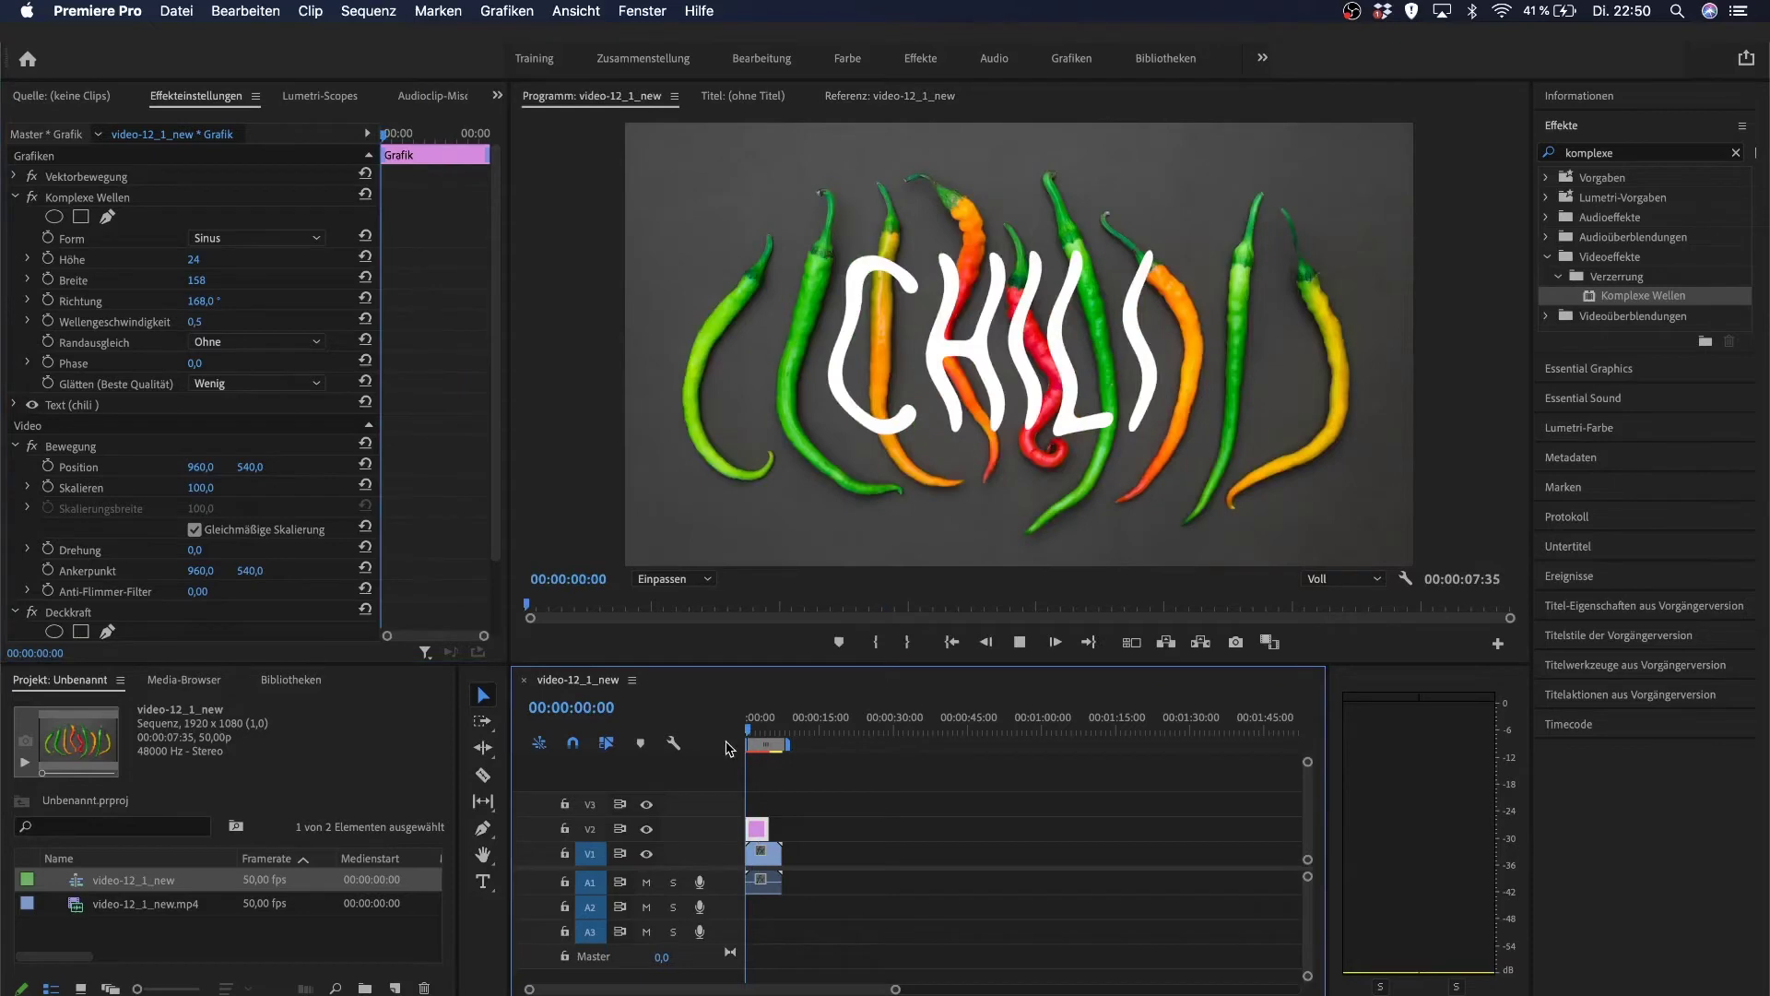
pyautogui.press('space')
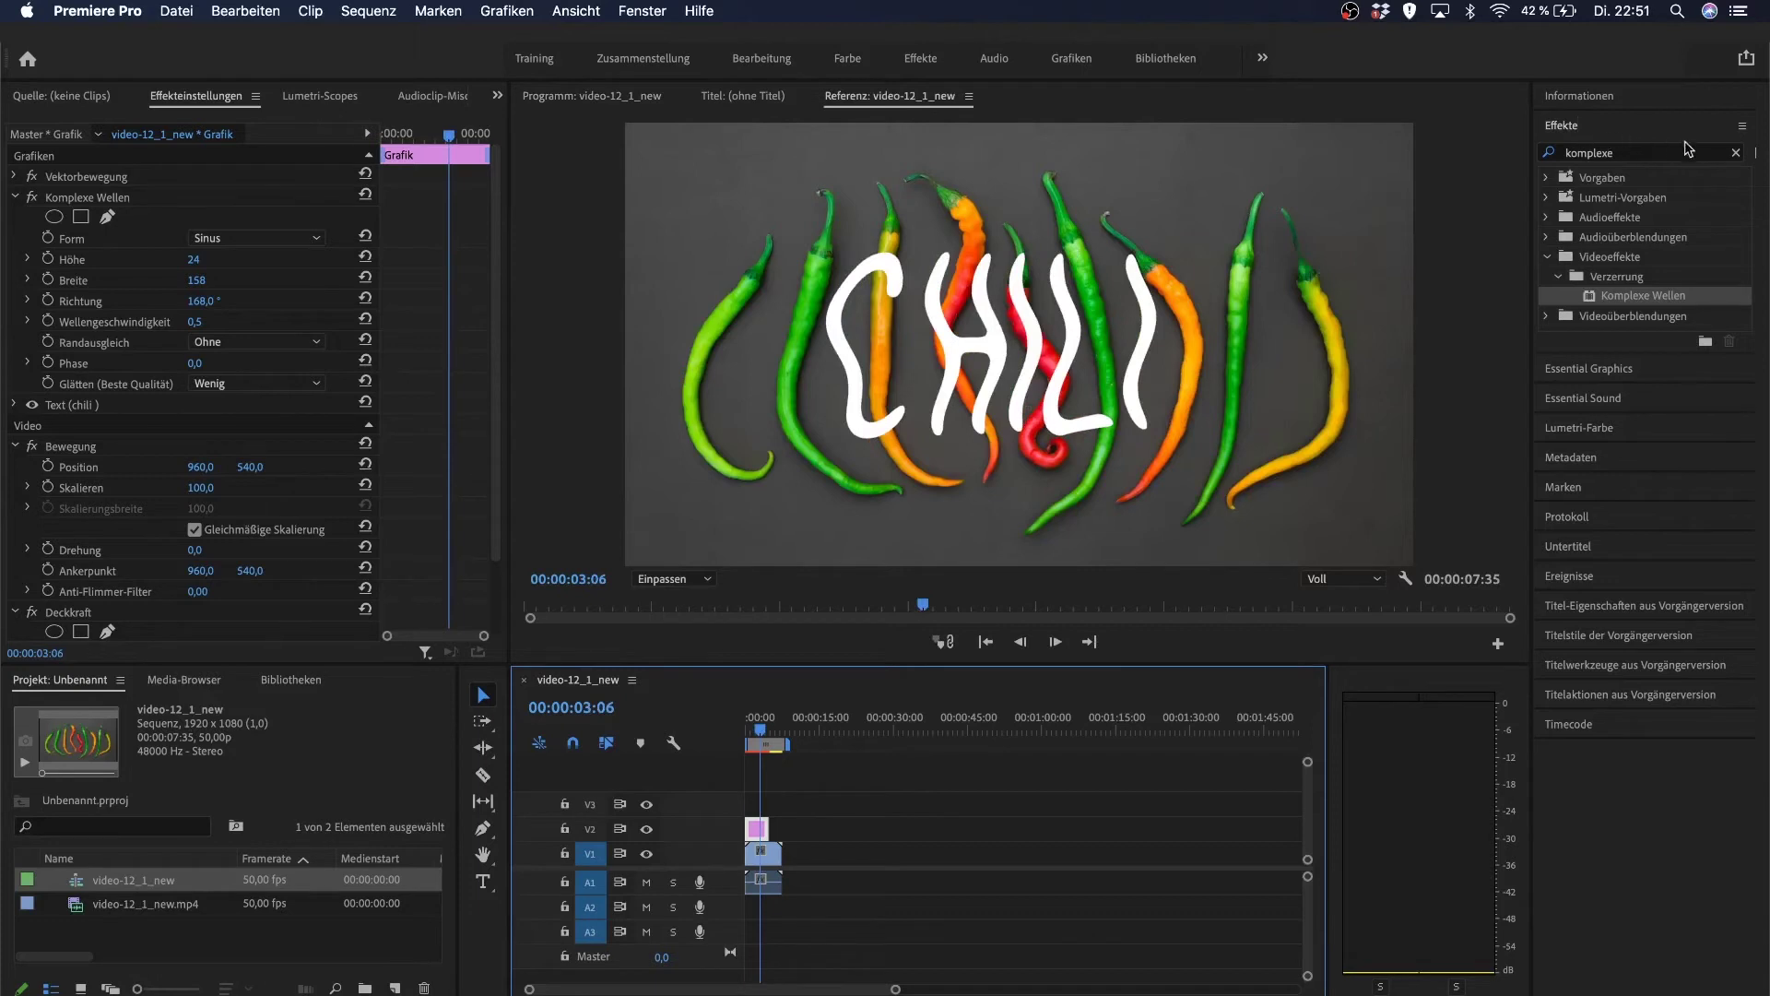
# - Search the effects for 'zeit' and apply Zeittrennung to the V2 title clip
pyautogui.click(1735, 153)
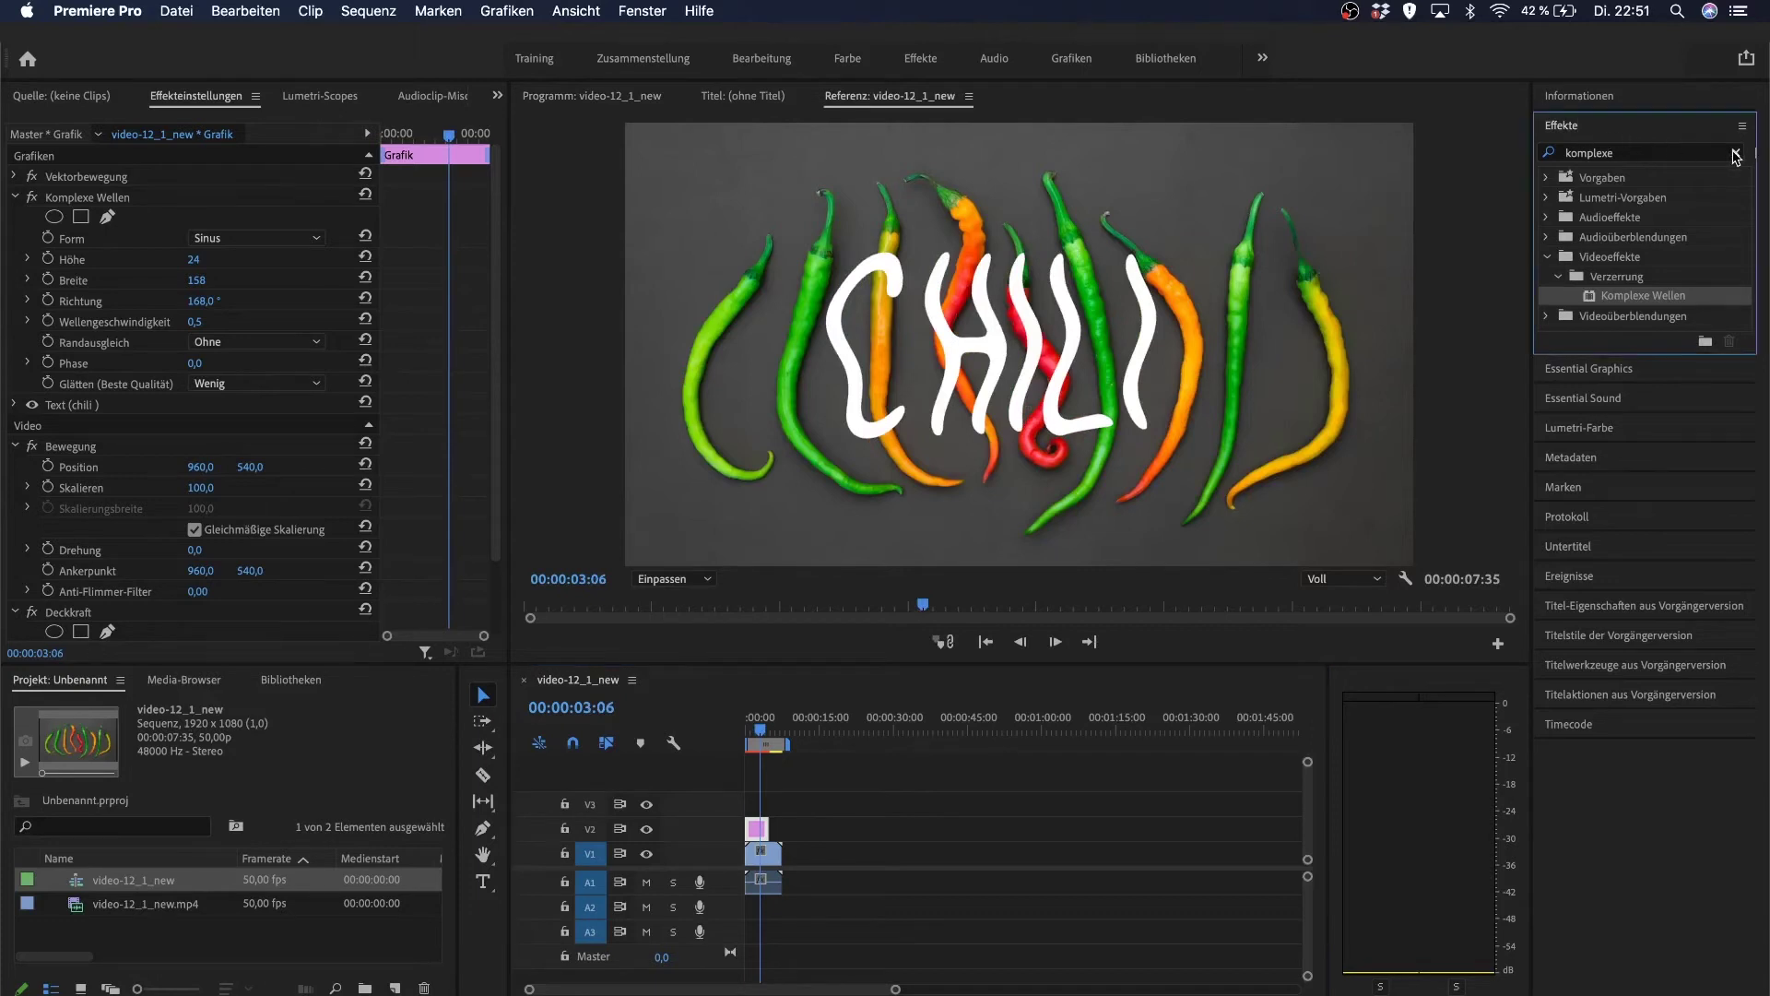
pyautogui.click(1627, 155)
pyautogui.write('zeit')
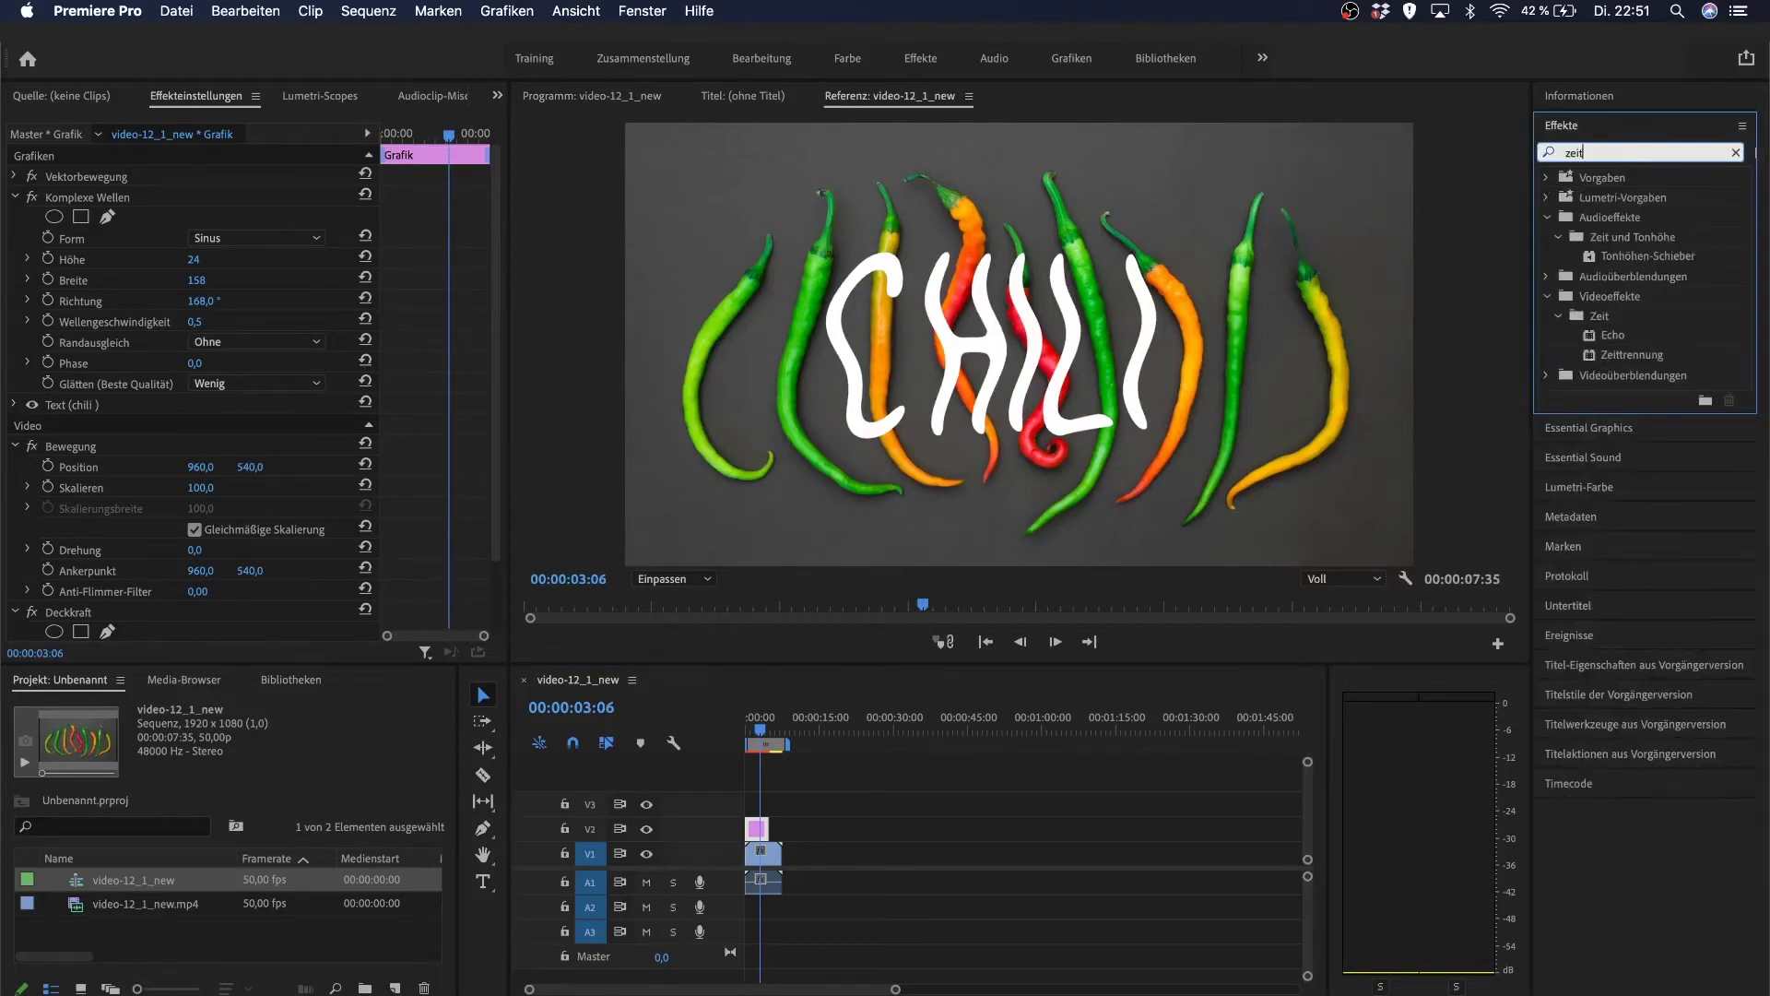
pyautogui.moveTo(1631, 355); pyautogui.dragTo(754, 829)
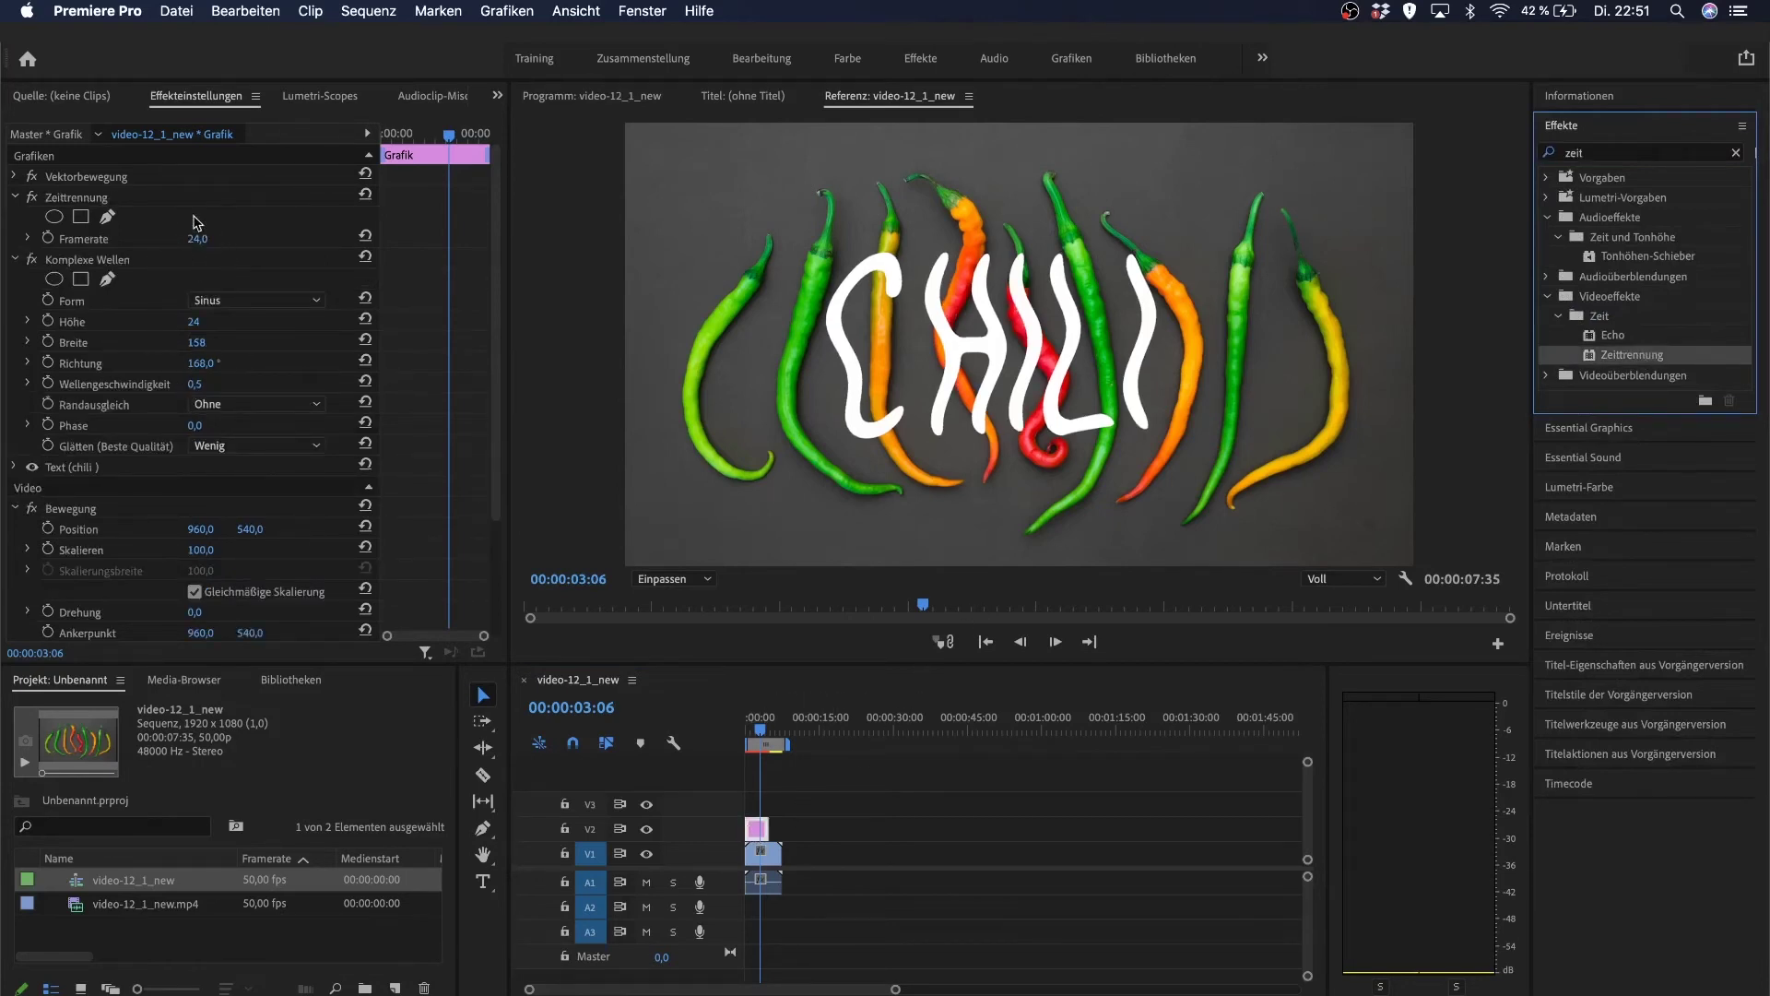
# - Lower the Zeittrennung frame rate to 6
pyautogui.moveTo(204, 239); pyautogui.dragTo(195, 242)
pyautogui.click(195, 239)
pyautogui.write('50')
pyautogui.press('Return')
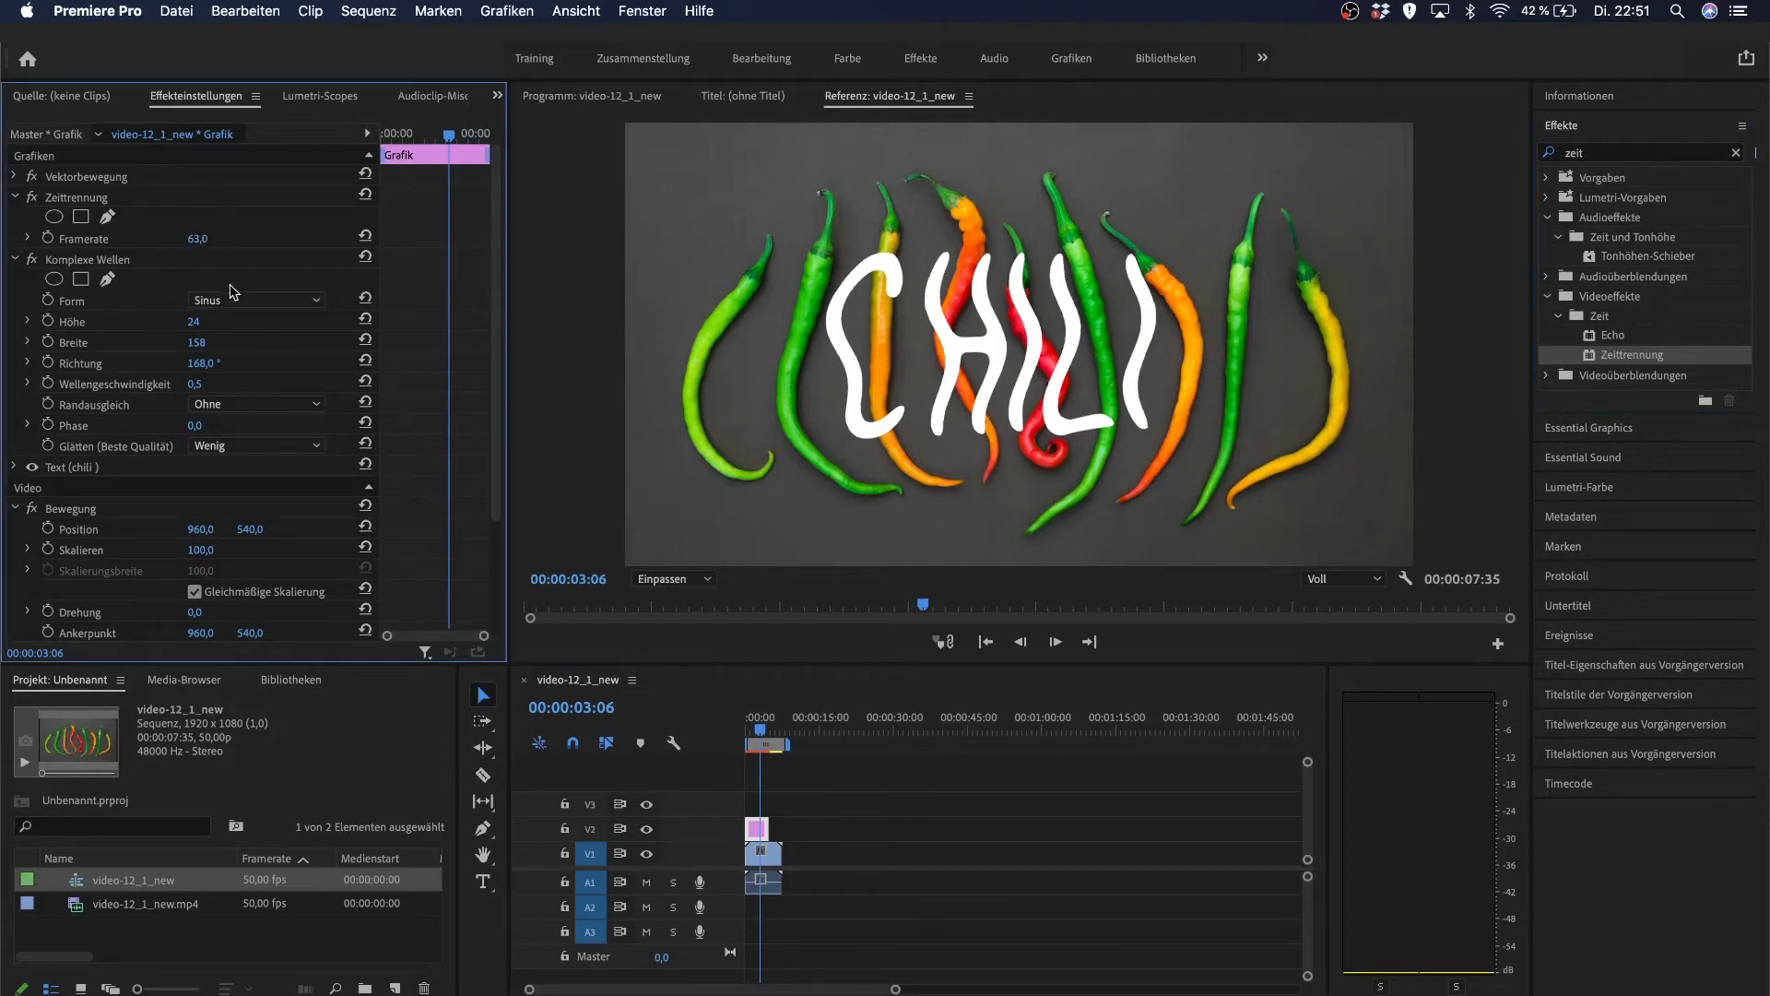
pyautogui.moveTo(197, 240); pyautogui.dragTo(145, 242)
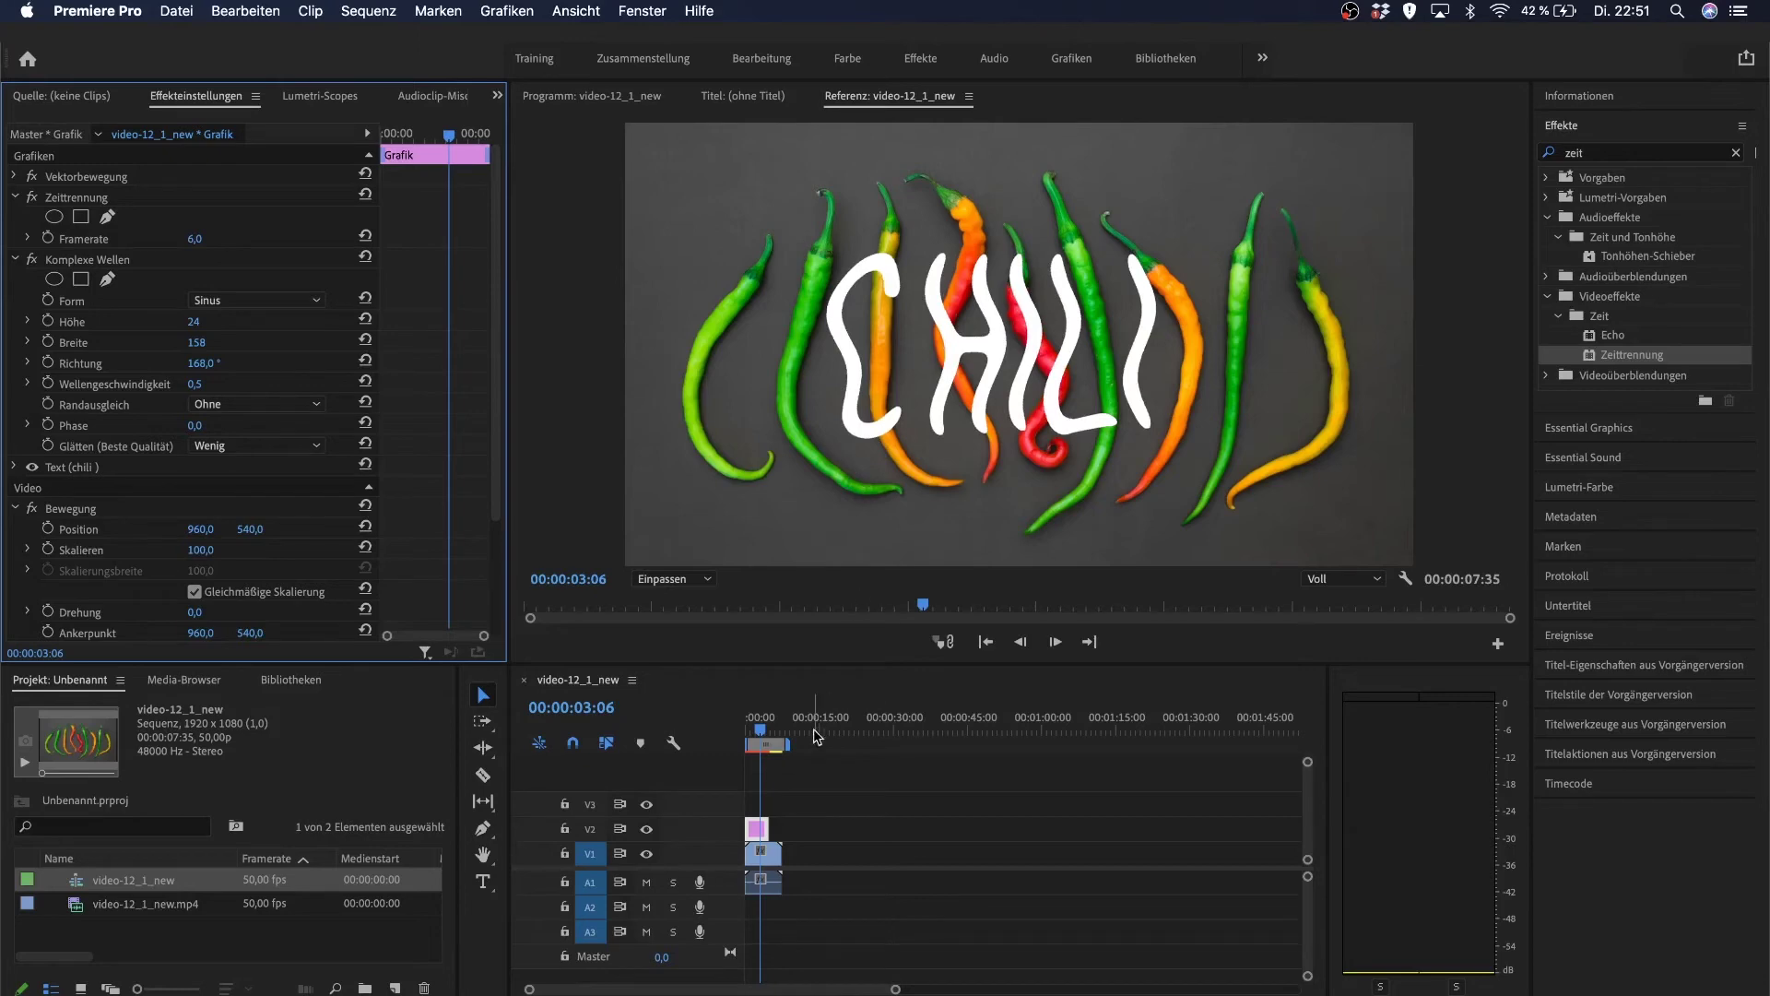
# - Play the choppy title animation from the start, then stop
pyautogui.click(728, 735)
pyautogui.press('Home')
pyautogui.press('space')
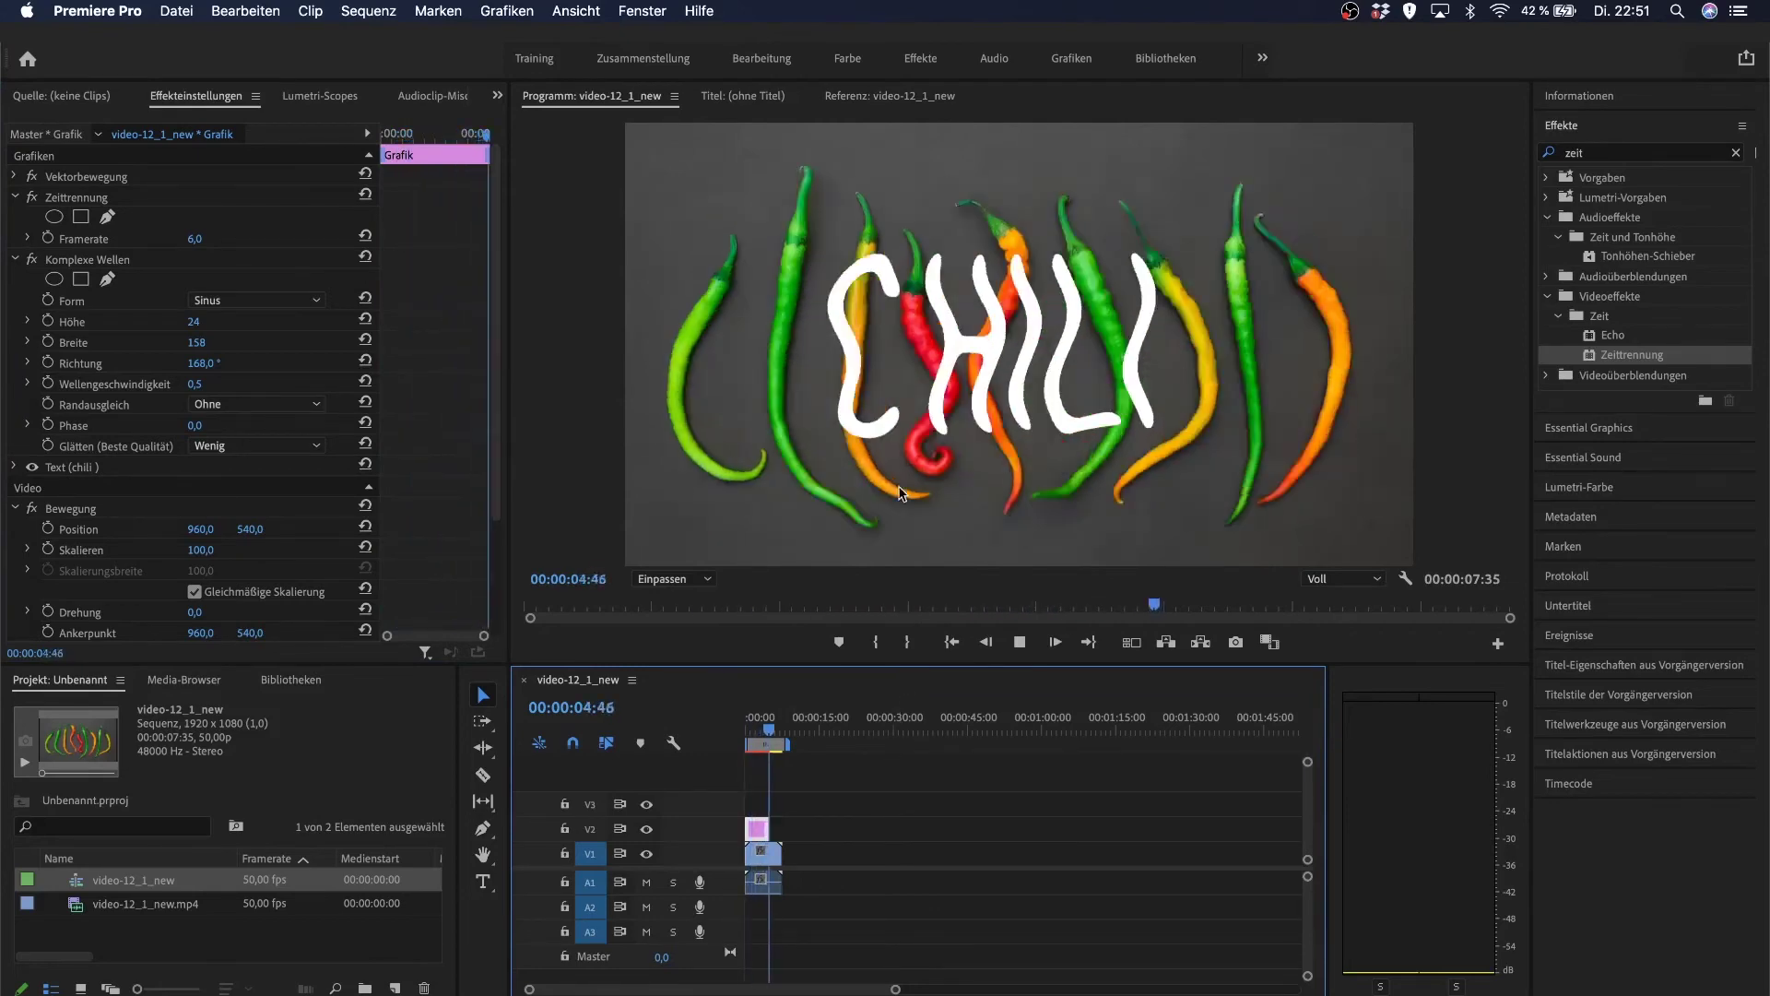
pyautogui.press('space')
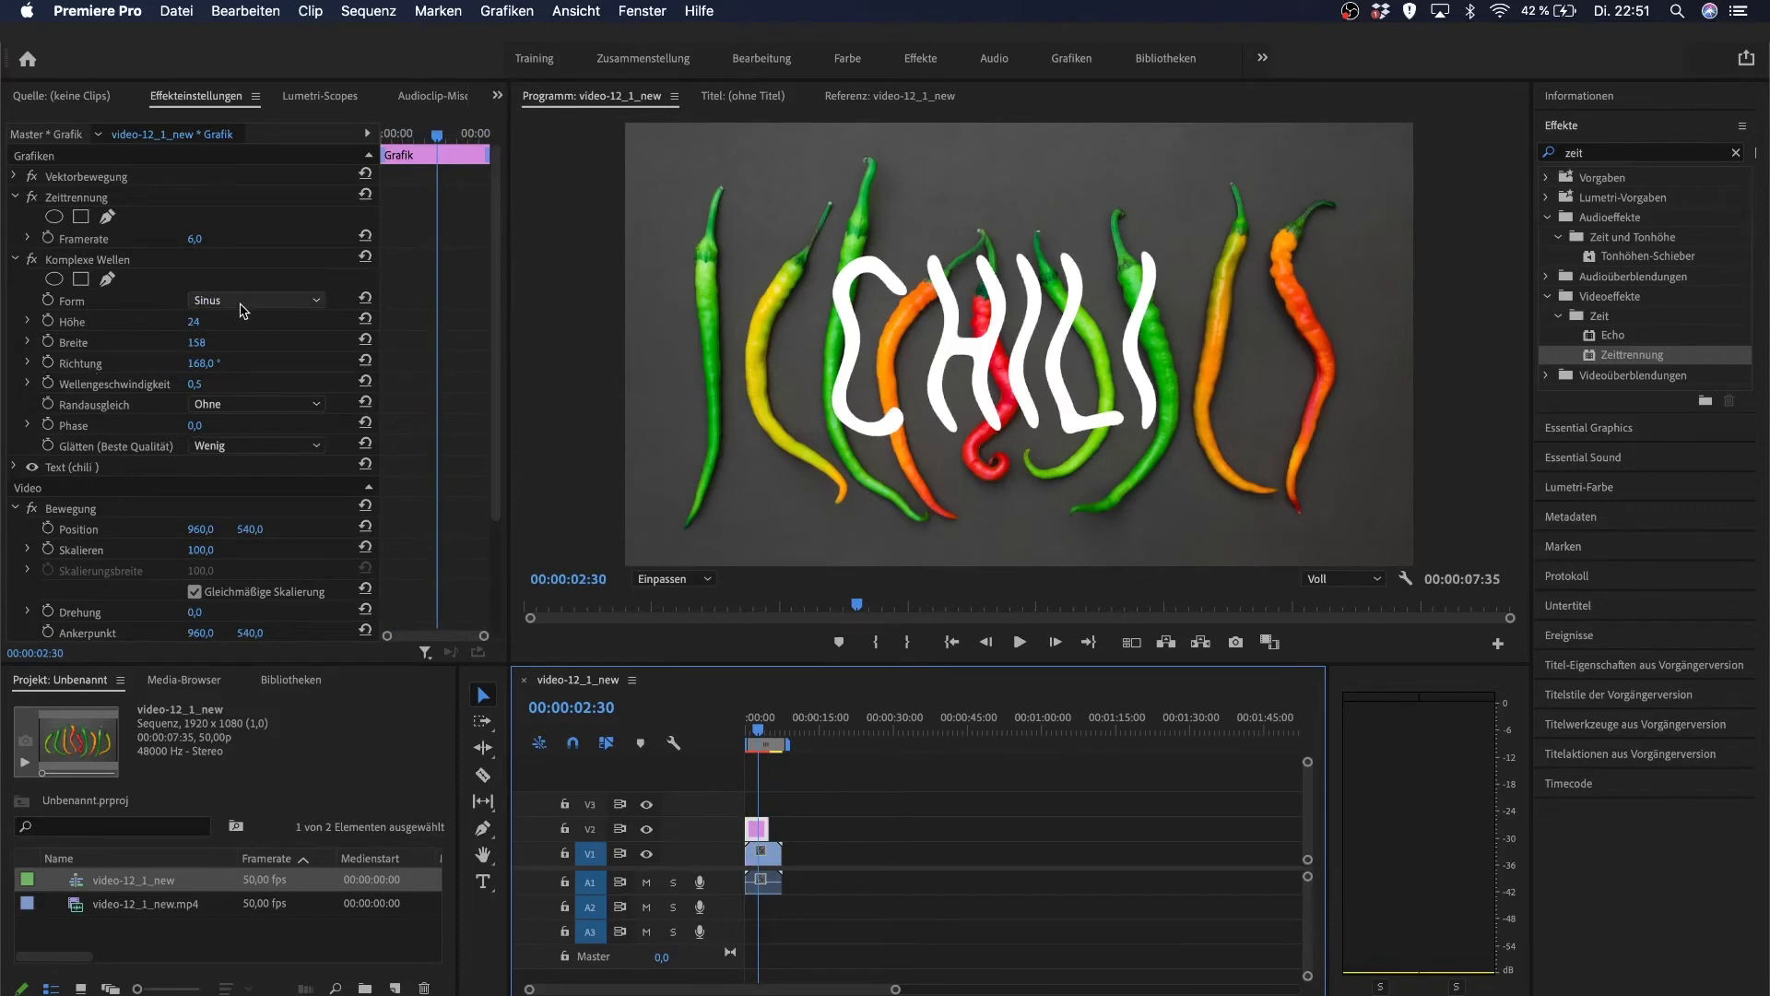
# - Switch the Komplexe Wellen form to Dreieck and play the title from the start
pyautogui.click(243, 303)
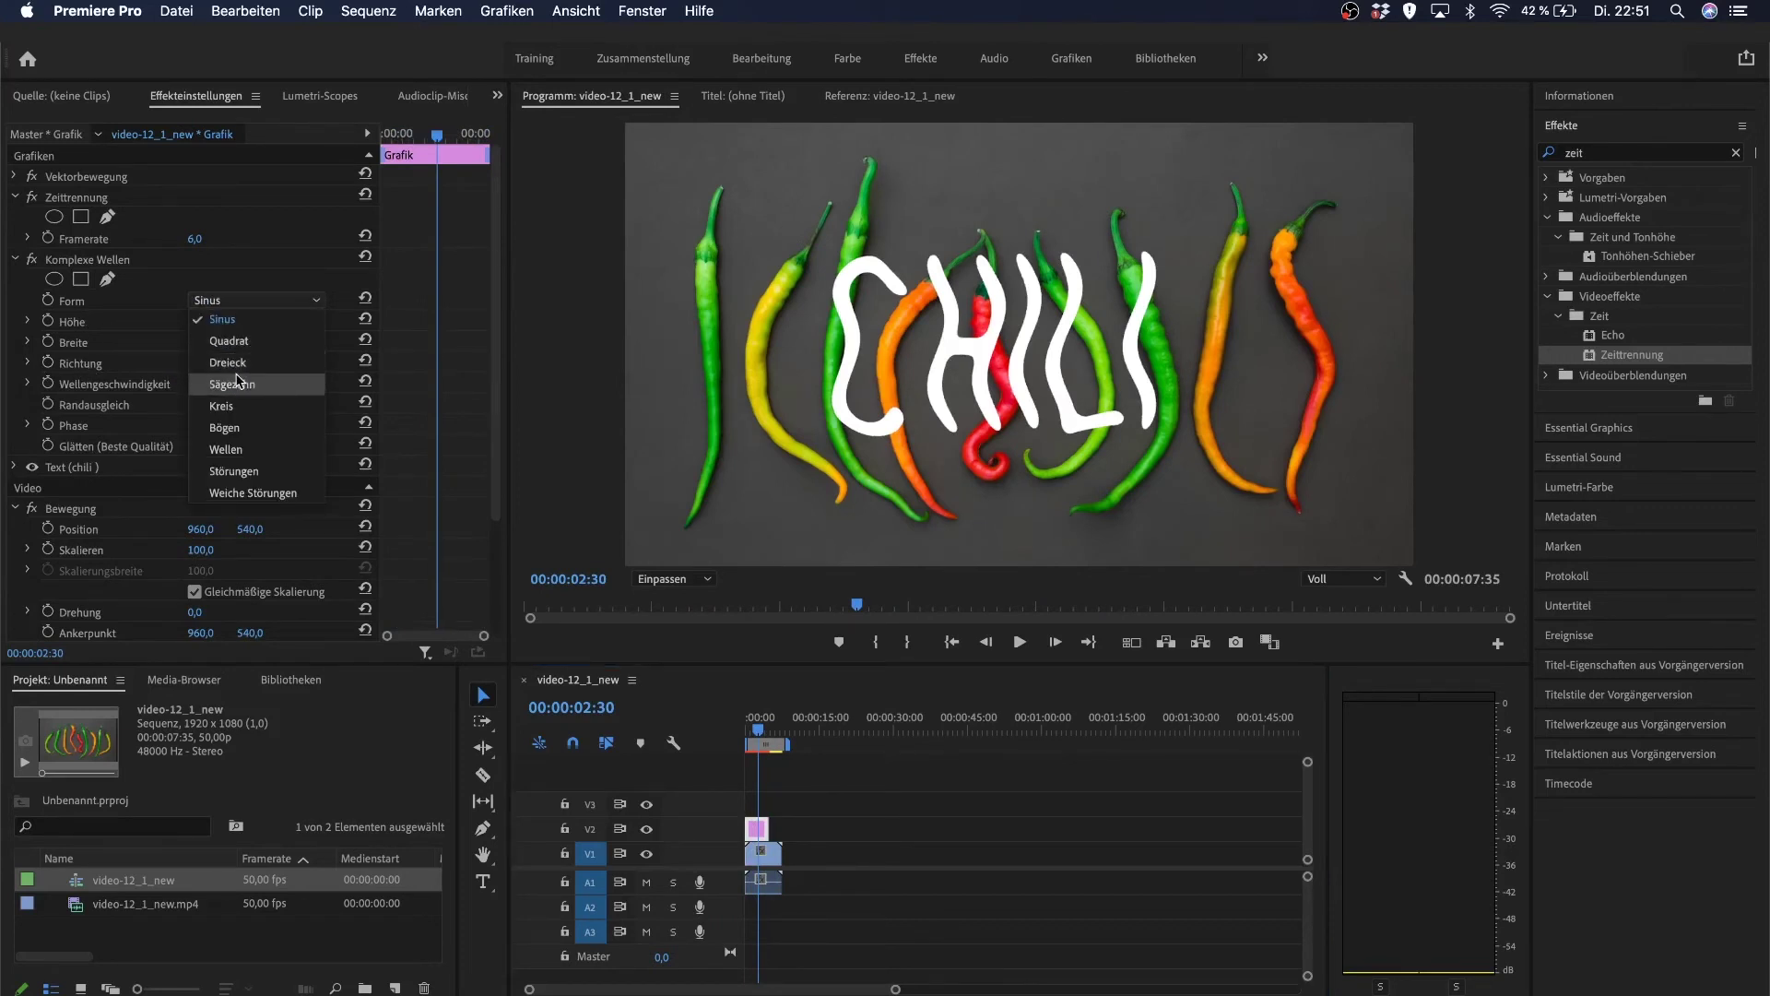
pyautogui.click(237, 364)
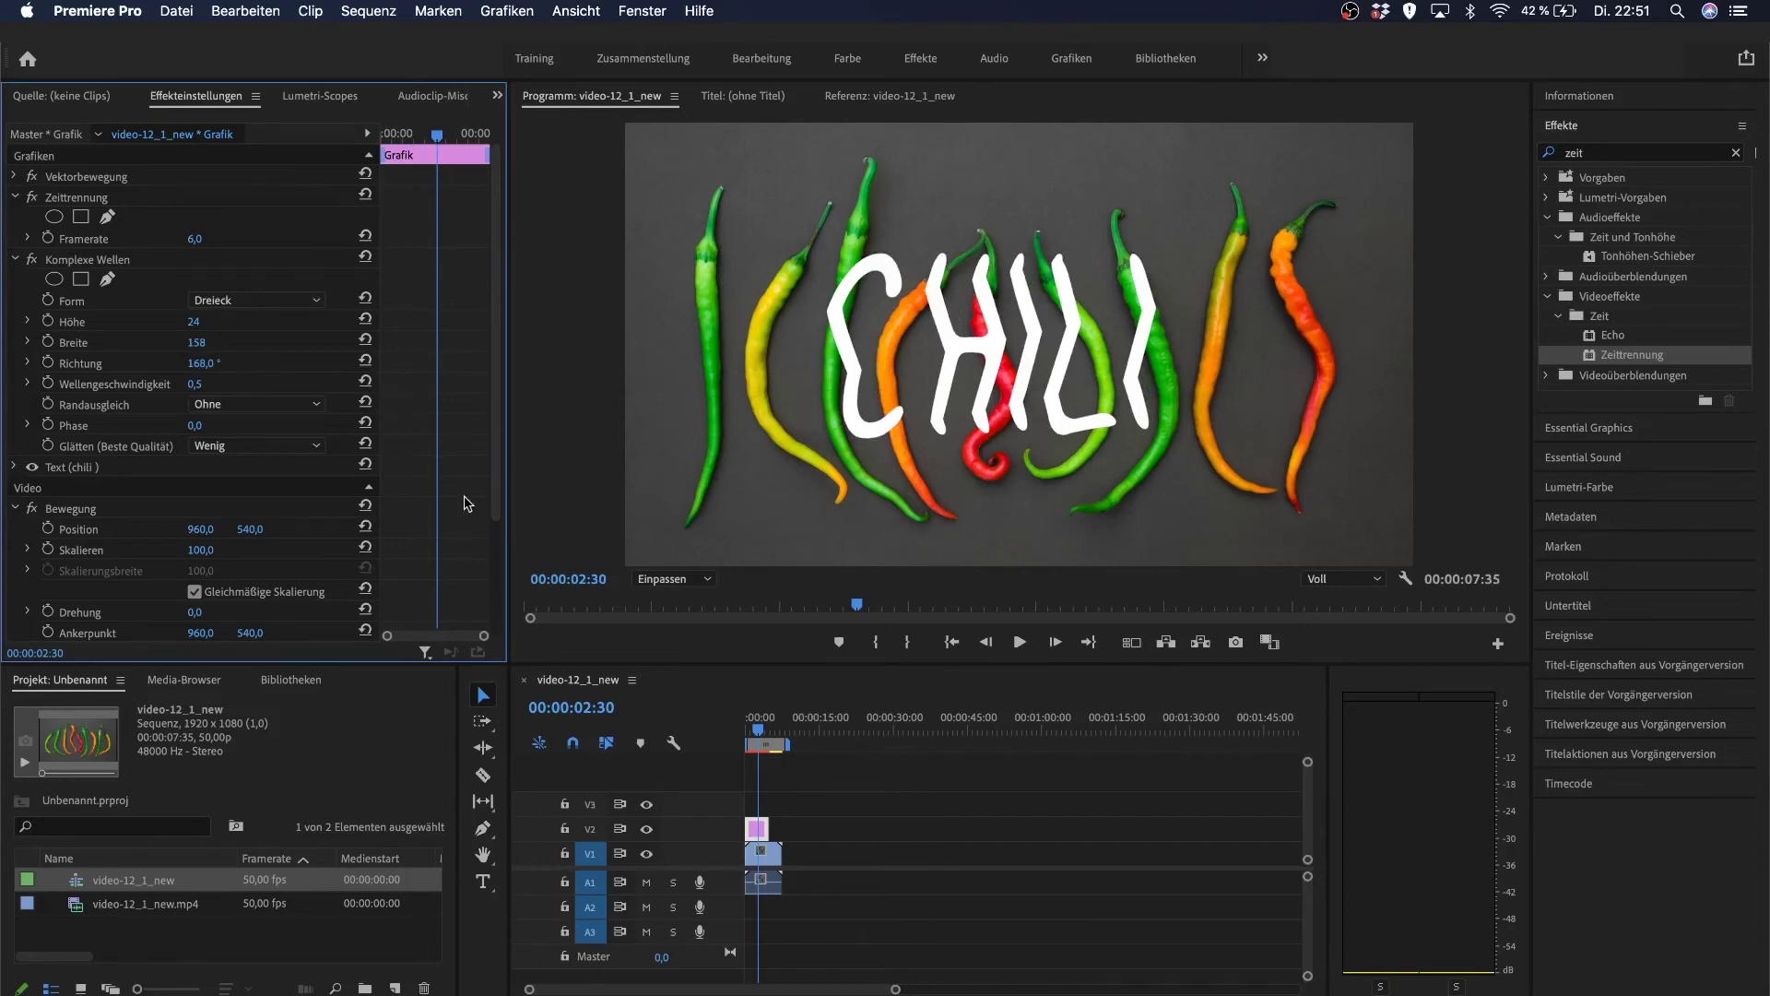
pyautogui.moveTo(760, 723); pyautogui.dragTo(730, 724)
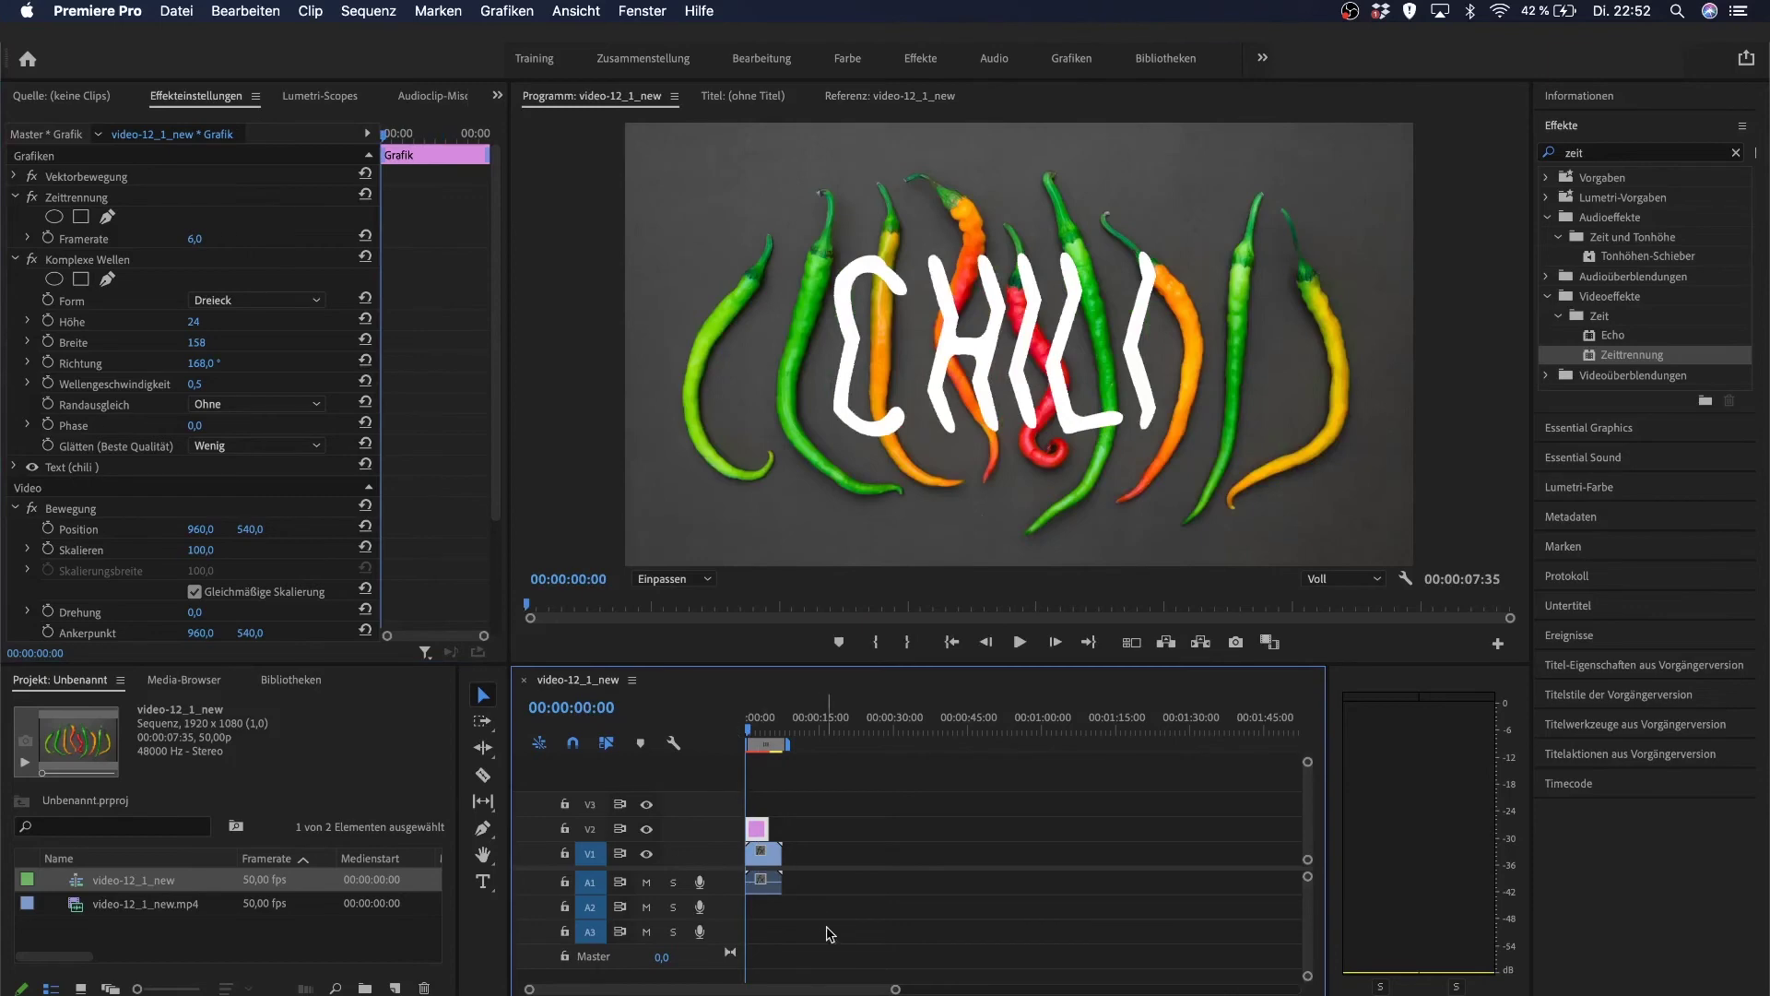
pyautogui.press('space')
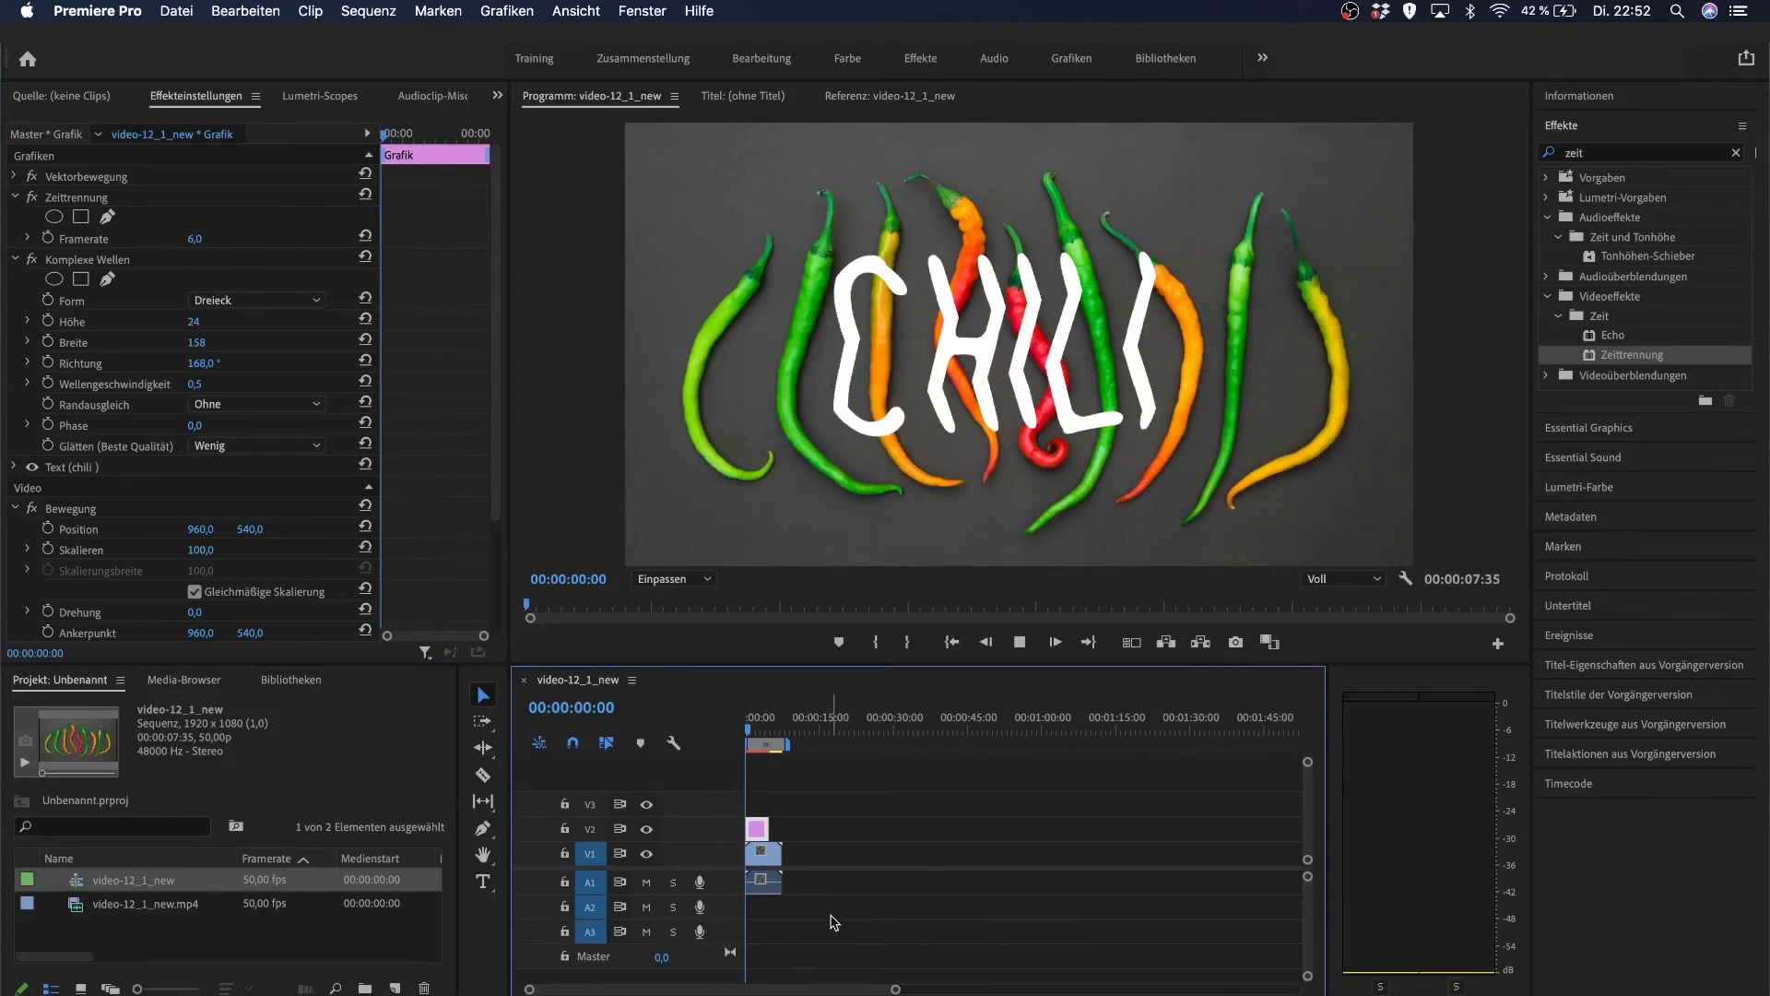